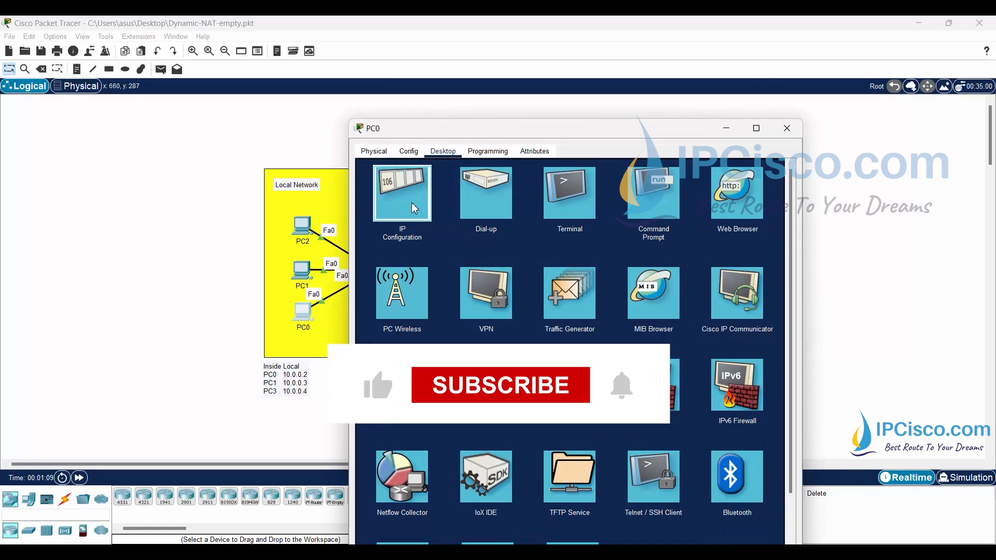
- Examine PC0's IPv4 address and default gateway in its IP configuration, then close the device window
left_click(402, 193)
left_click_drag(565, 134, 698, 111)
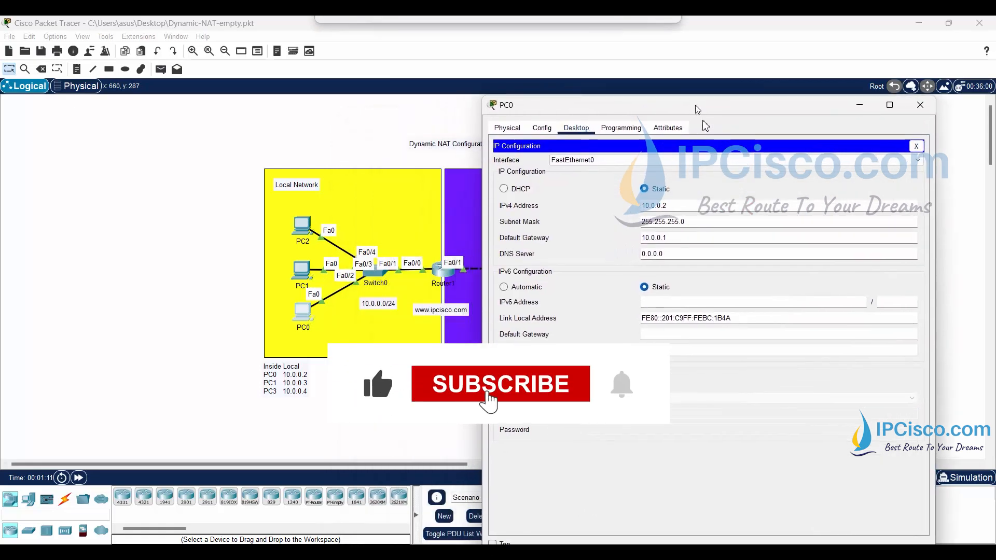
double_click(649, 206)
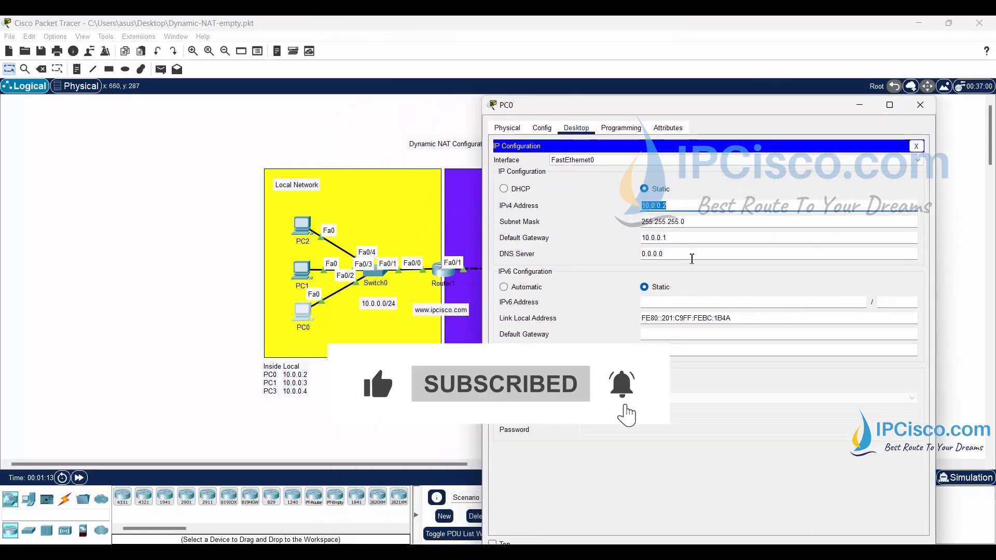
left_click_drag(681, 239, 634, 240)
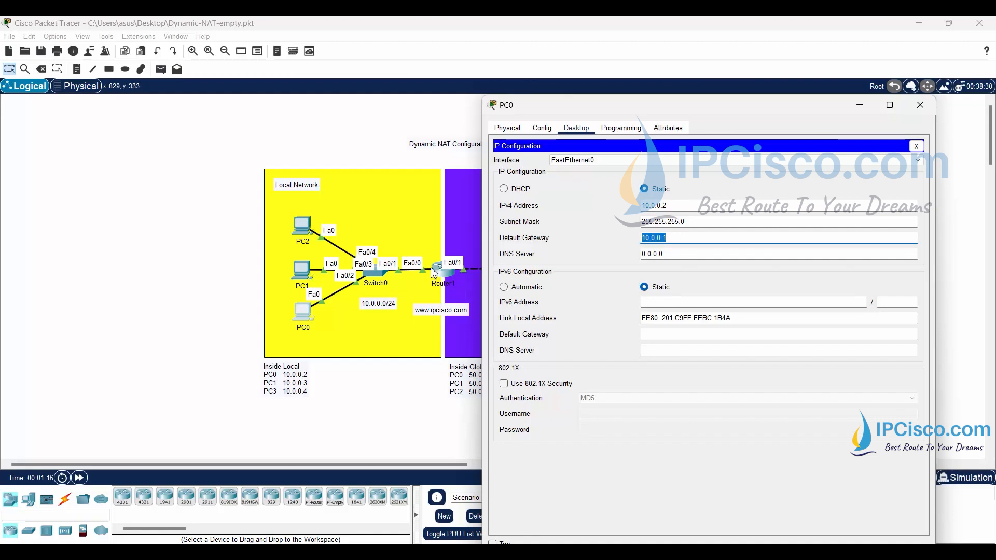
left_click(920, 105)
- Examine PC1's IPv4 address and default gateway in its IP configuration and close the device window
left_click(306, 280)
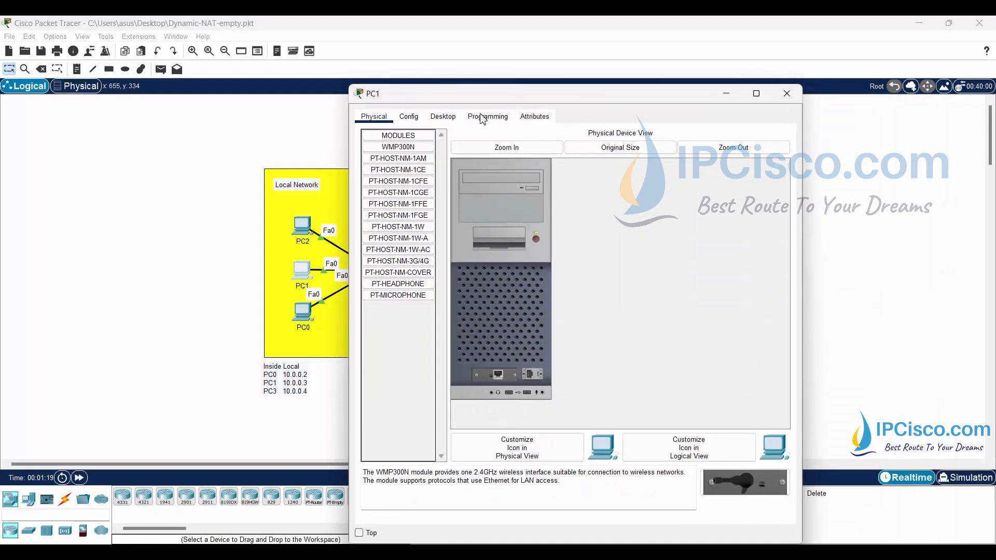
left_click(443, 117)
left_click(402, 177)
left_click_drag(456, 96, 635, 91)
left_click_drag(728, 191, 673, 191)
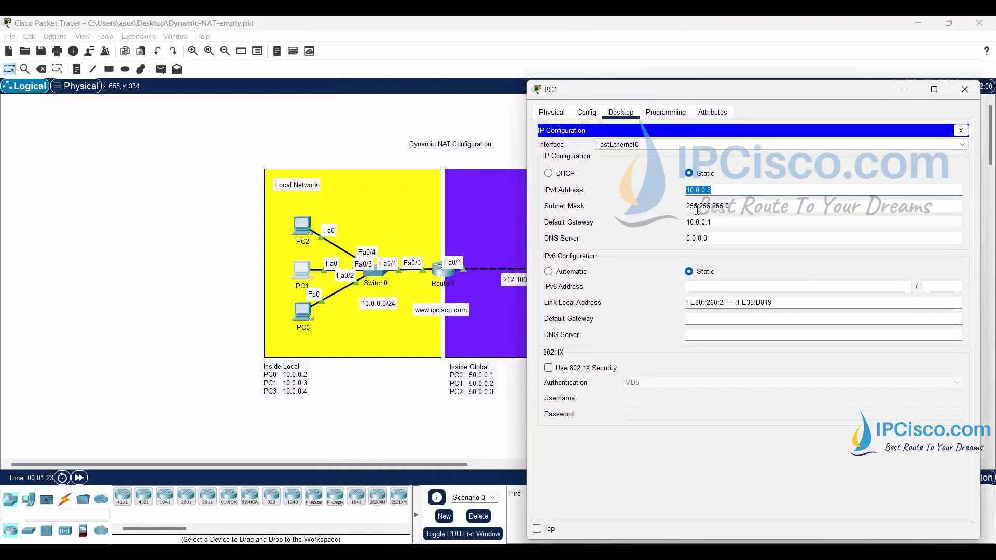
left_click_drag(720, 222, 681, 222)
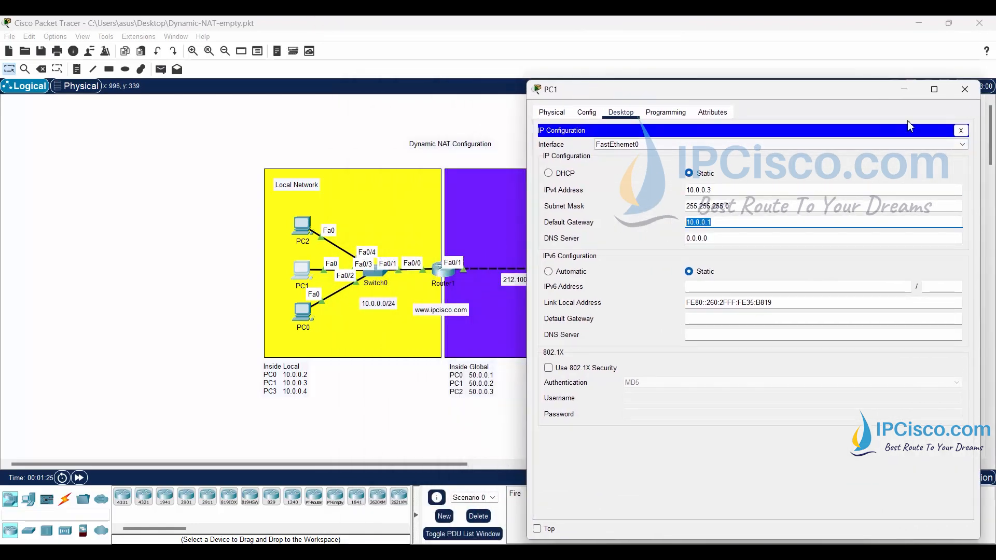
left_click(965, 89)
- Examine PC2's IP configuration beside the topology and close the device window
left_click(301, 224)
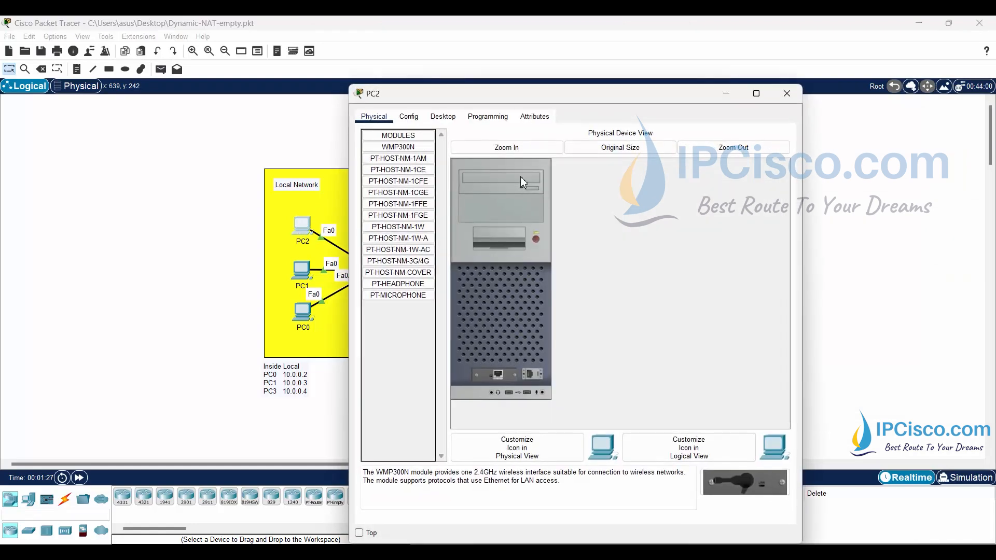
left_click(442, 116)
left_click(421, 166)
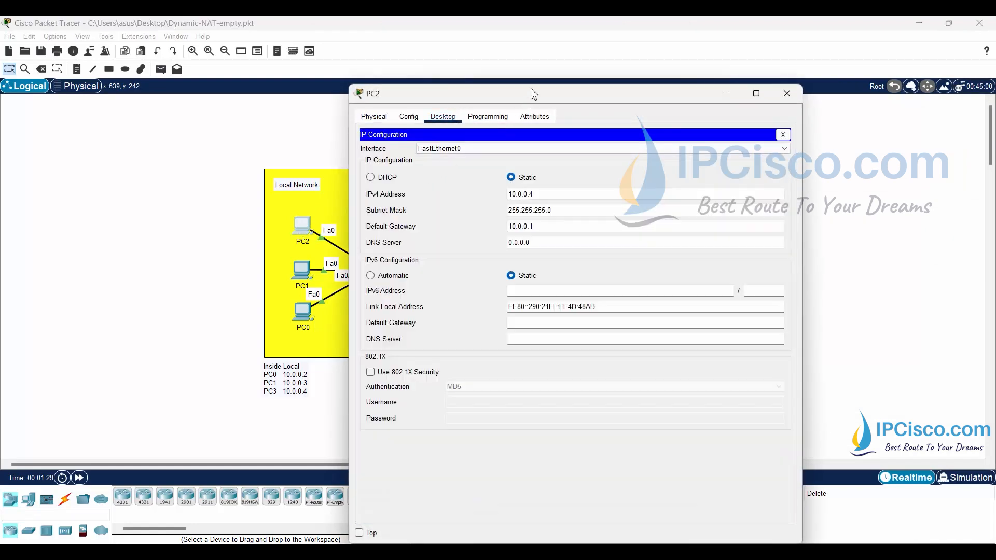
left_click_drag(531, 89, 693, 90)
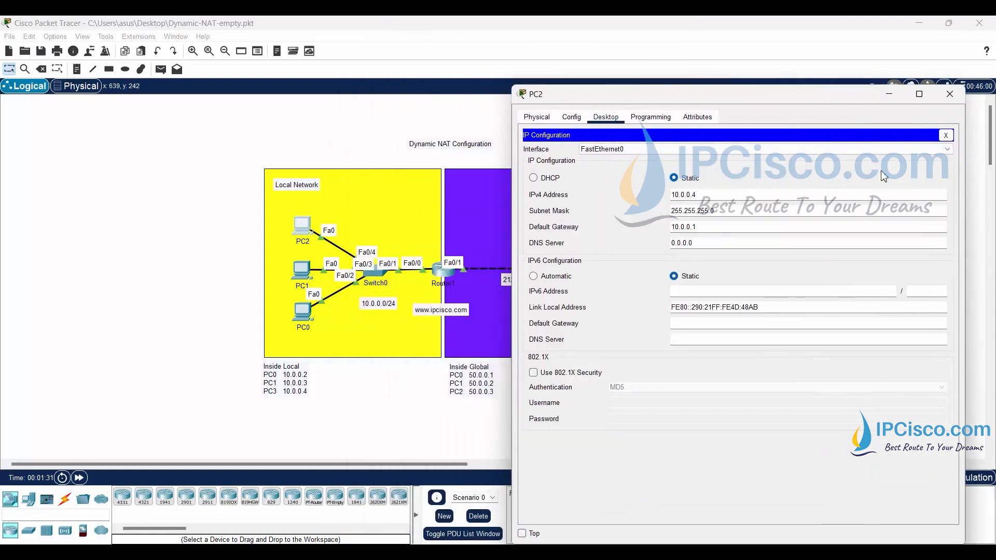
left_click(949, 94)
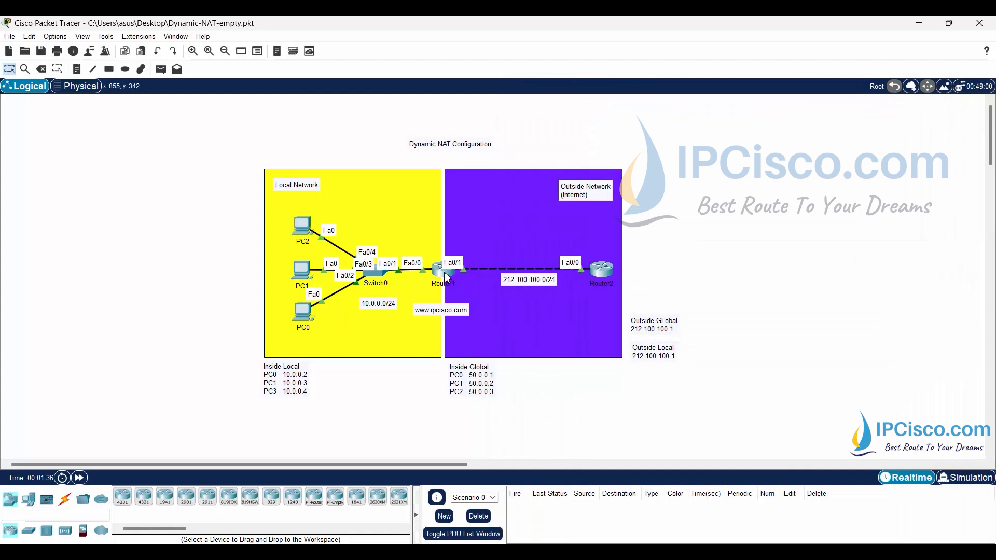
- Open Router1's command line and enter privileged EXEC mode
left_click(443, 270)
left_click(572, 71)
left_click(625, 175)
key("Return")
key("Return")
key("Return")
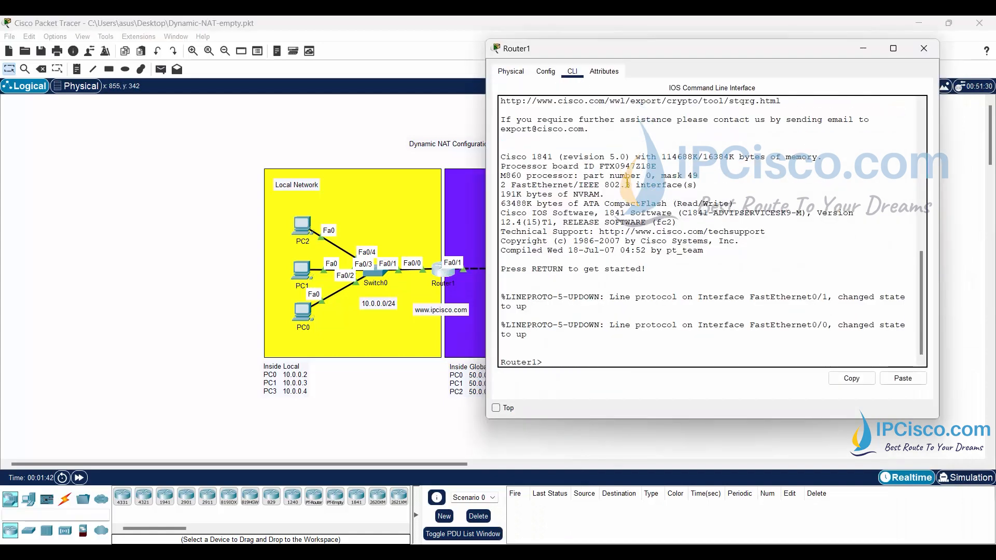
type("en")
key("Return")
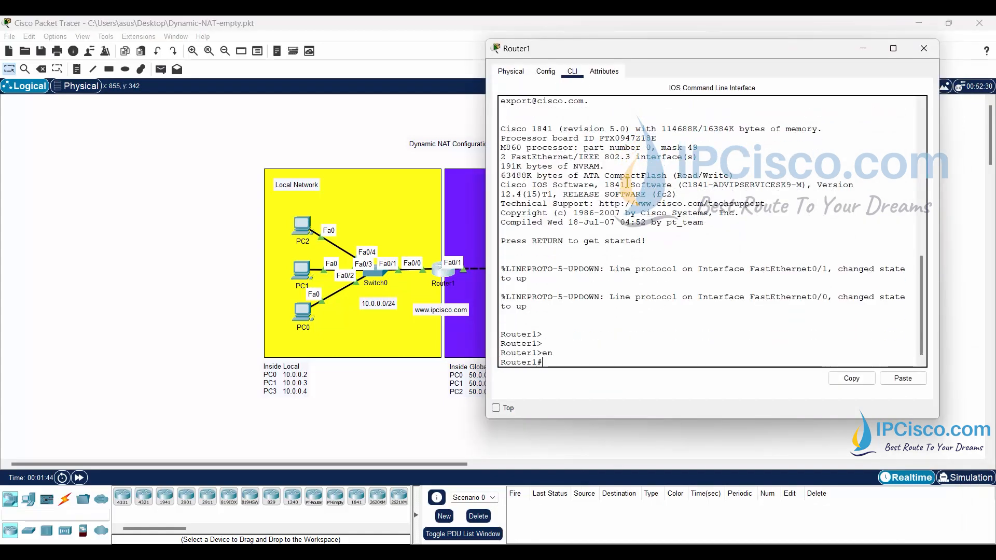
type("show iip int br")
key("Return")
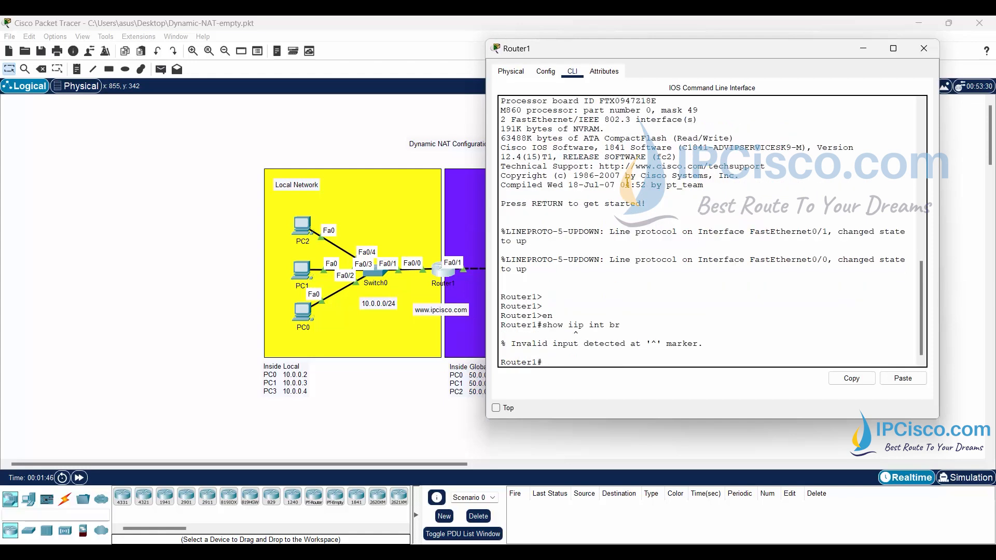
- Run "show ip int br" on Router1, examine the addresses of FastEthernet0/0 and FastEthernet0/1, and put the router window away
type("show ip int br")
key("Return")
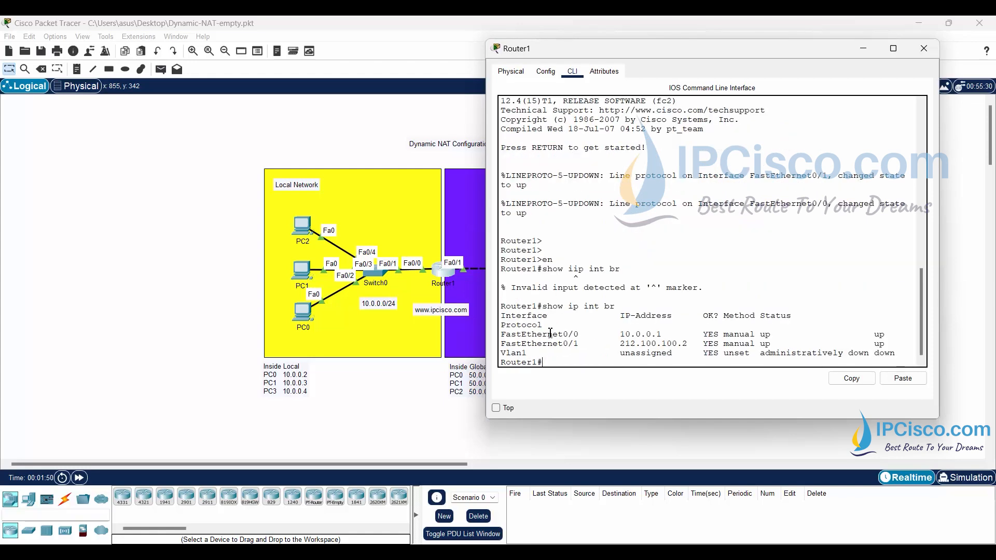
left_click_drag(668, 334, 502, 337)
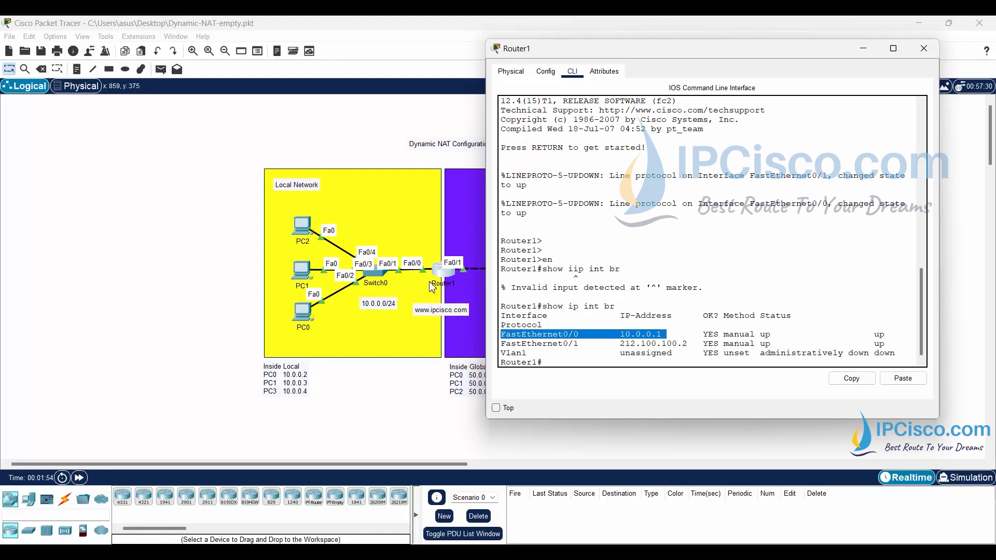
left_click_drag(502, 344, 689, 345)
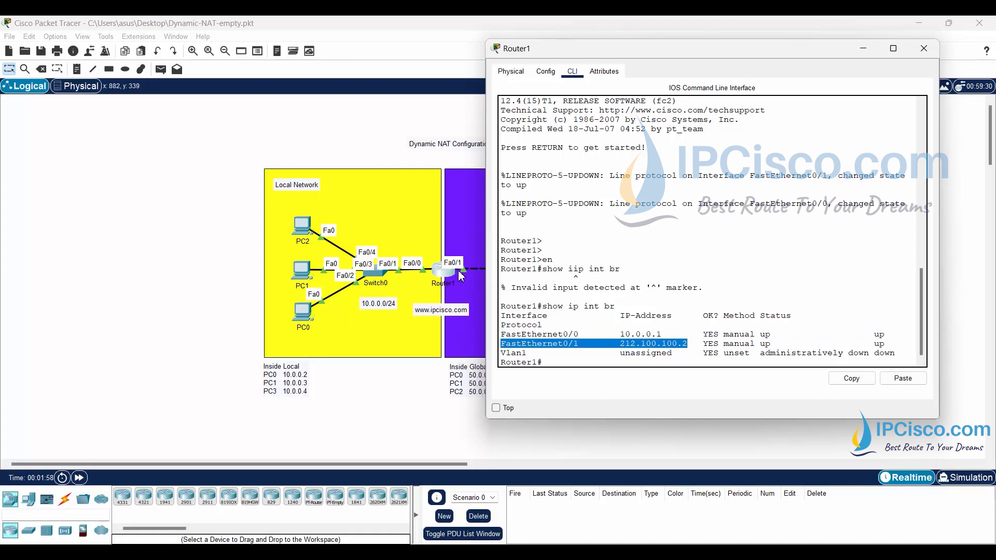
left_click(593, 311)
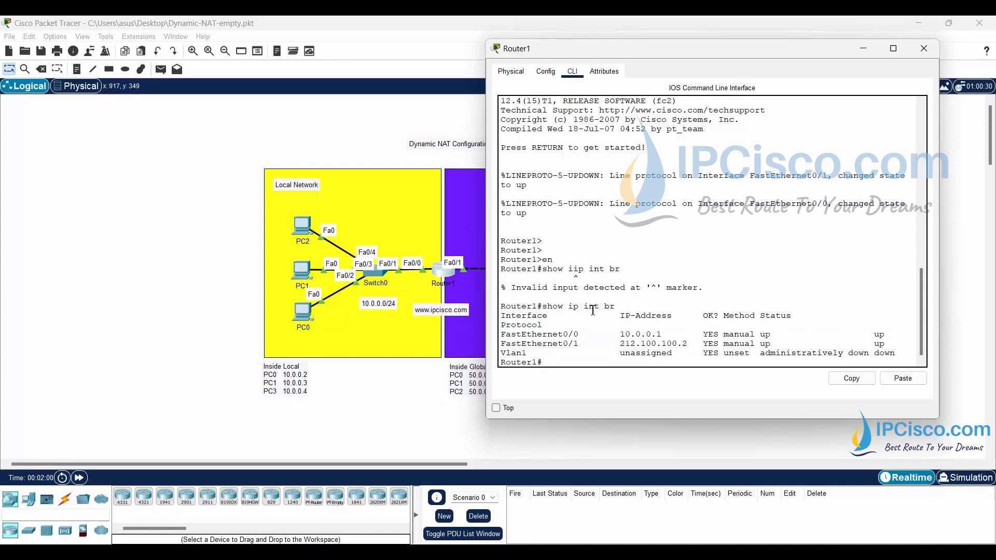
left_click(863, 48)
- Open Router2's command line and enter global configuration mode with "enable" and "conf t"
left_click(600, 262)
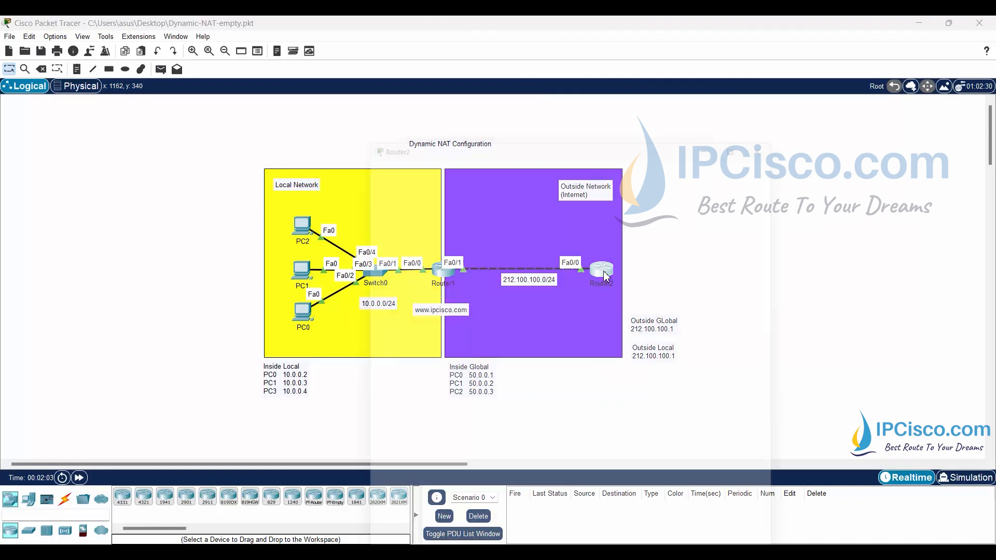
left_click(436, 117)
left_click_drag(575, 93, 272, 48)
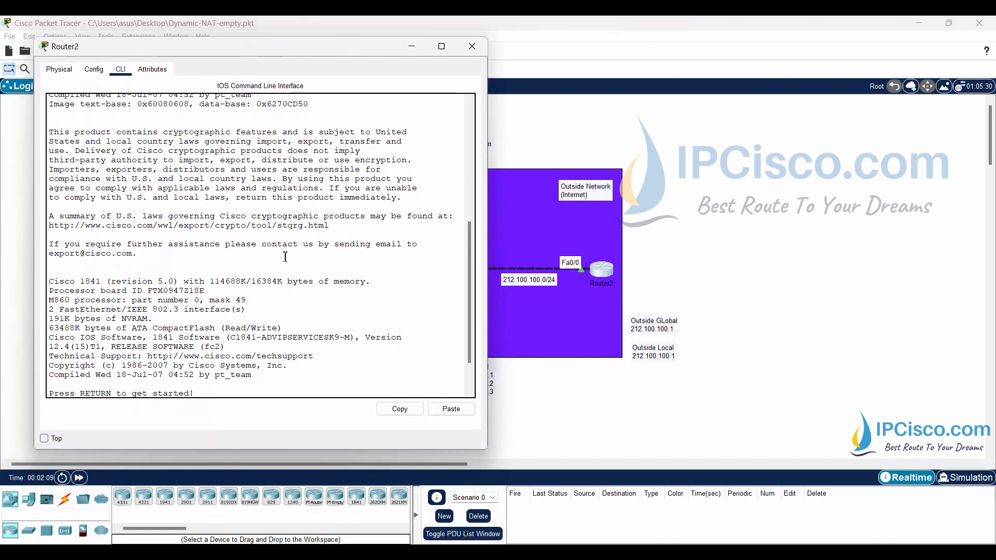
key("Return")
key("Return")
type("en")
key("Tab")
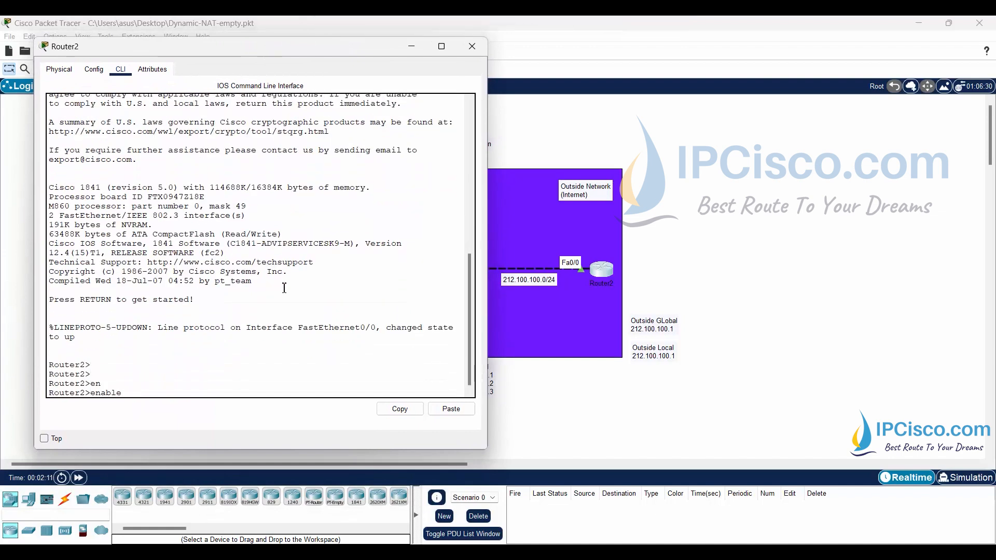
key("Return")
type("conf t")
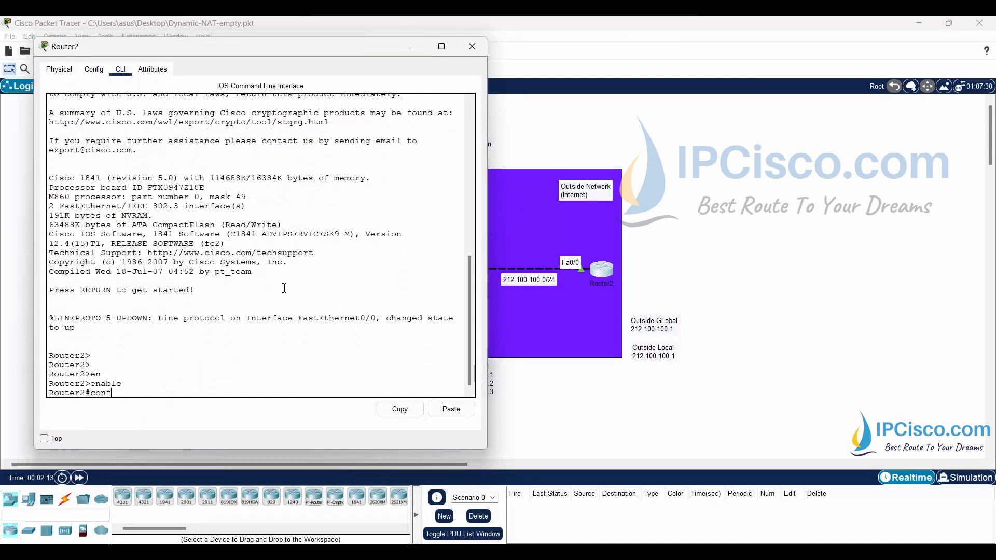
key("Return")
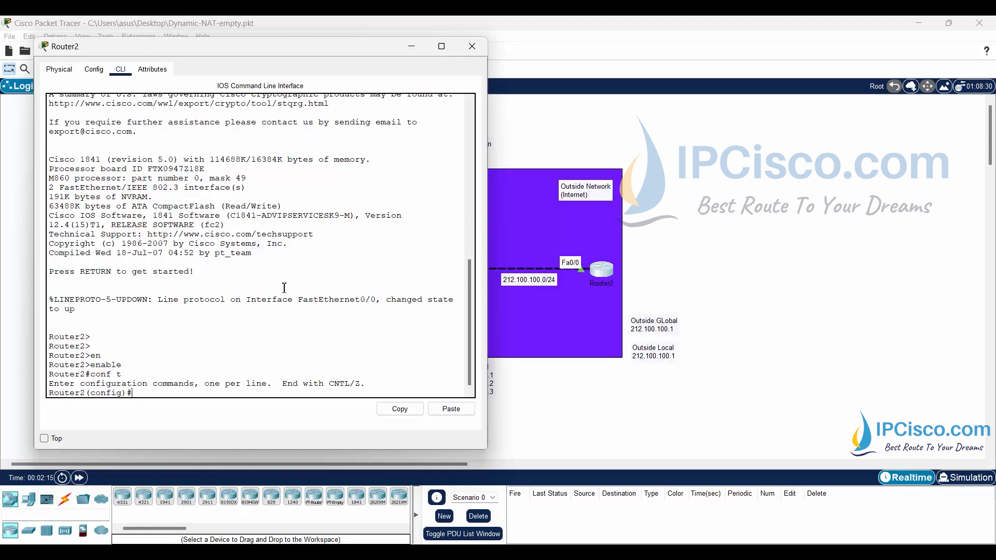
- Disable IP routing on Router2 with "no ip routing"
type("no ip routing")
key("Return")
key("Return")
key("Return")
key("Return")
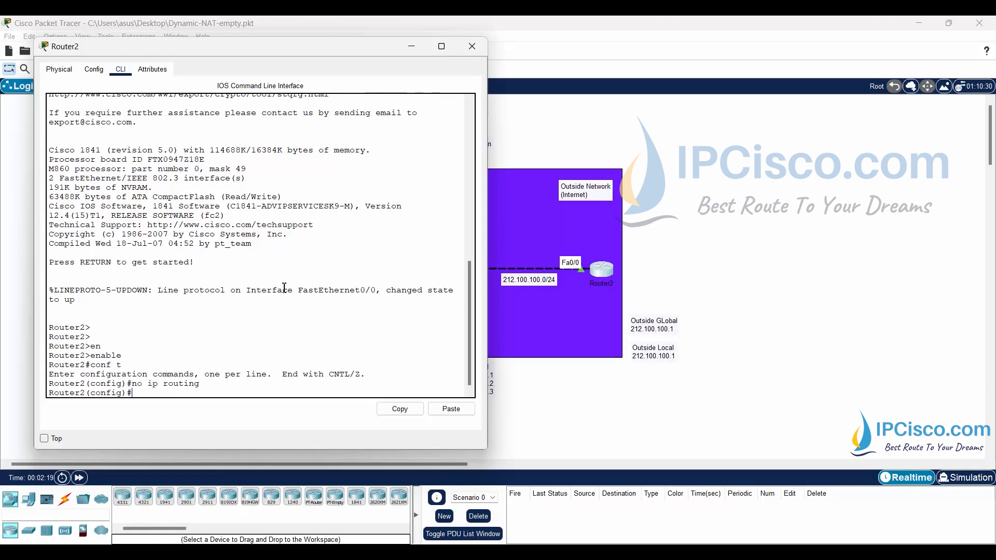
- Set Router2's default gateway to 212.100.100.2 with the "ip default-gateway" command
type("ip edf")
key("BackSpace")
key("BackSpace")
key("BackSpace")
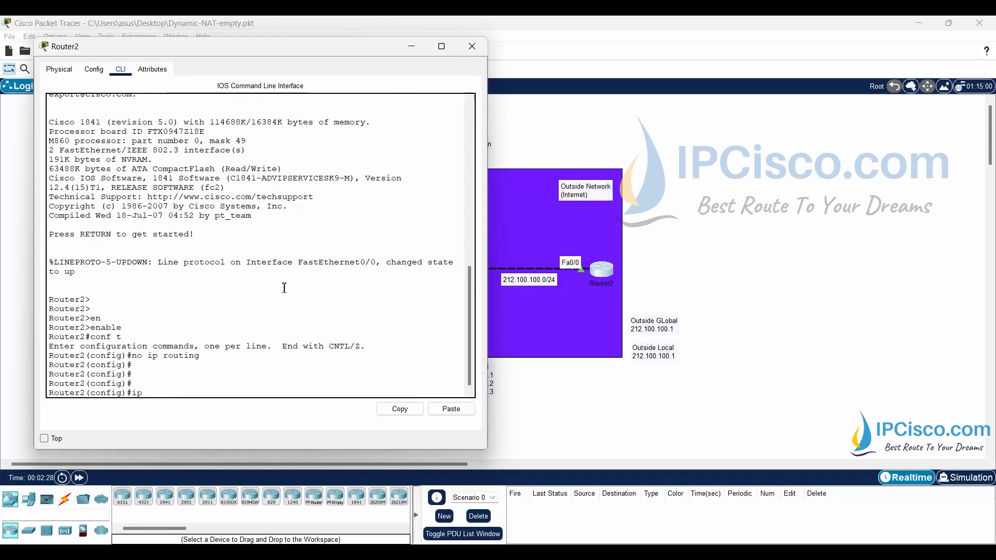
type("defaul")
key("Tab")
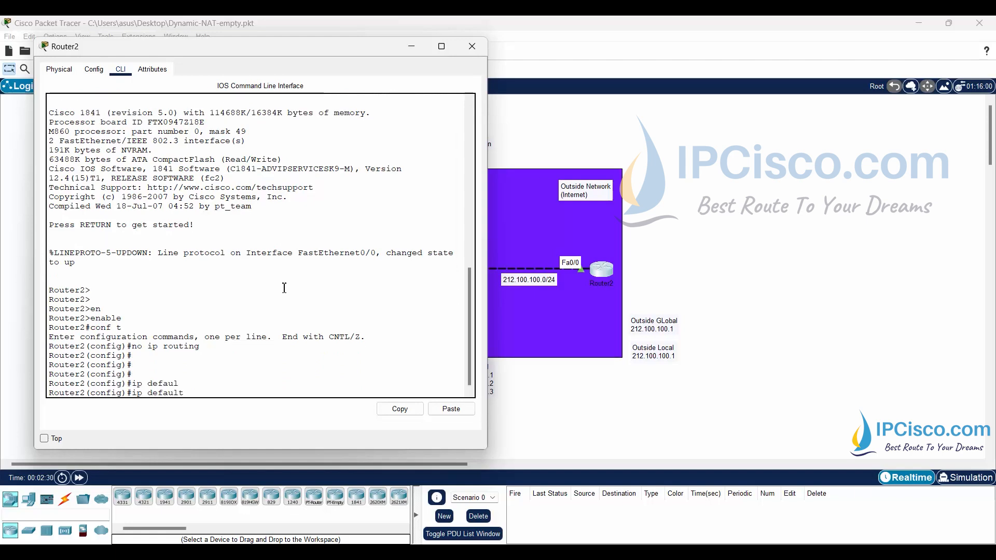
type("g")
key("Tab")
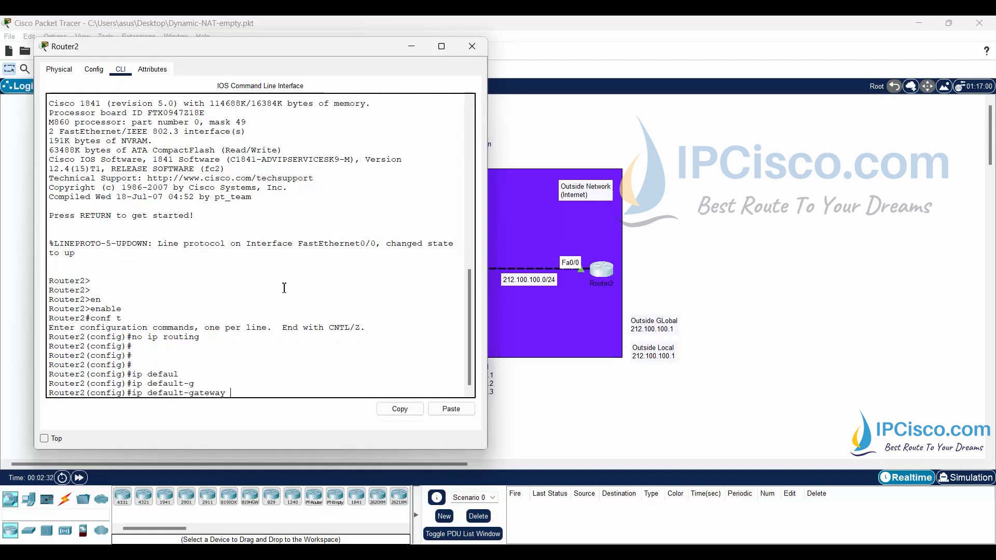
type("212.100.100")
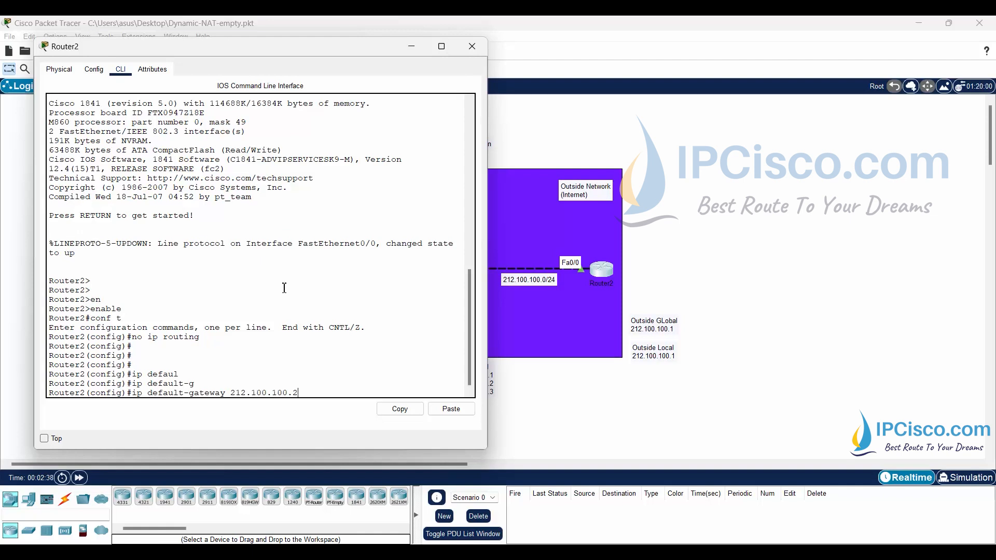
type(".2")
key("Return")
key("Return")
key("Return")
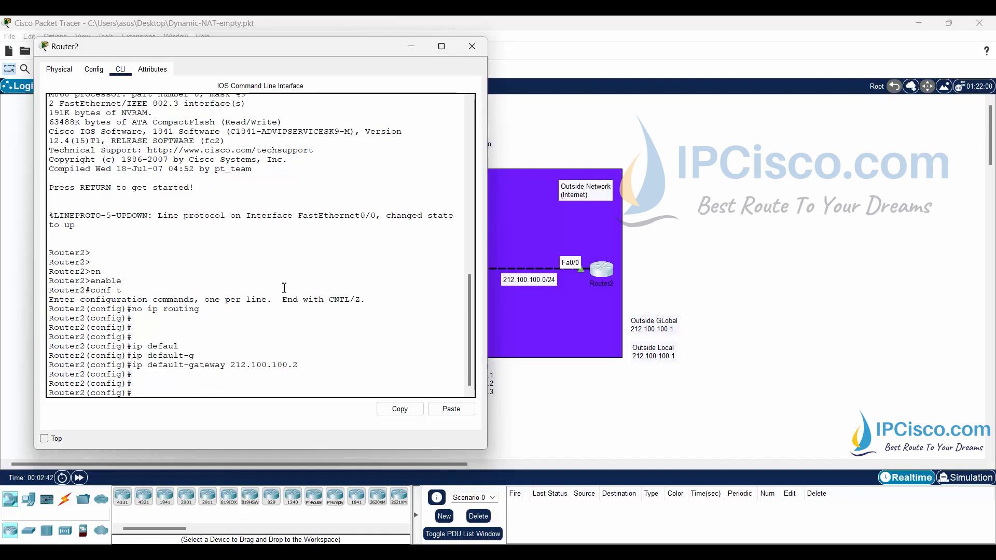
- Exit Router2's configuration mode and save the configuration with "write"
type("exit")
key("Return")
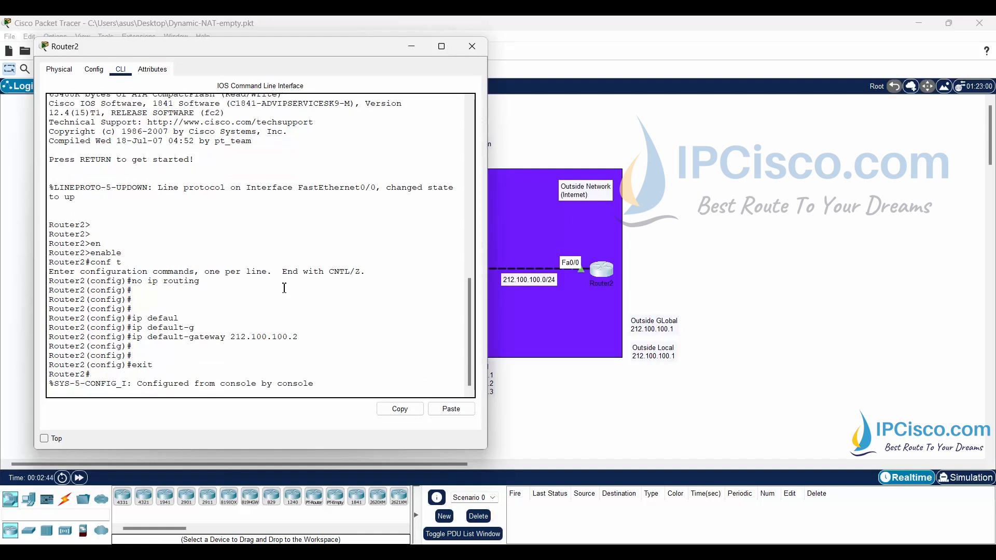
type("writ")
key("Tab")
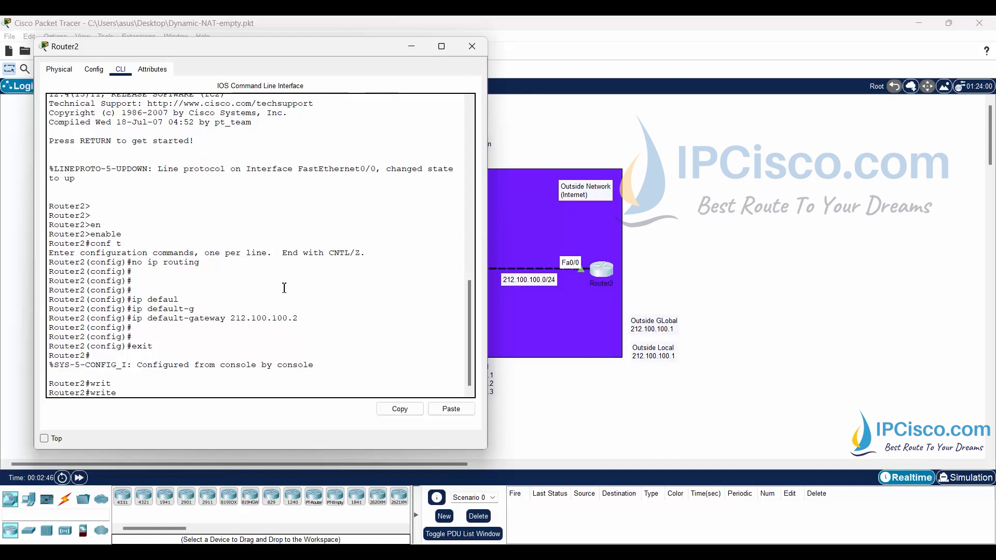
key("Return")
key("Return")
key("Return")
key("Return")
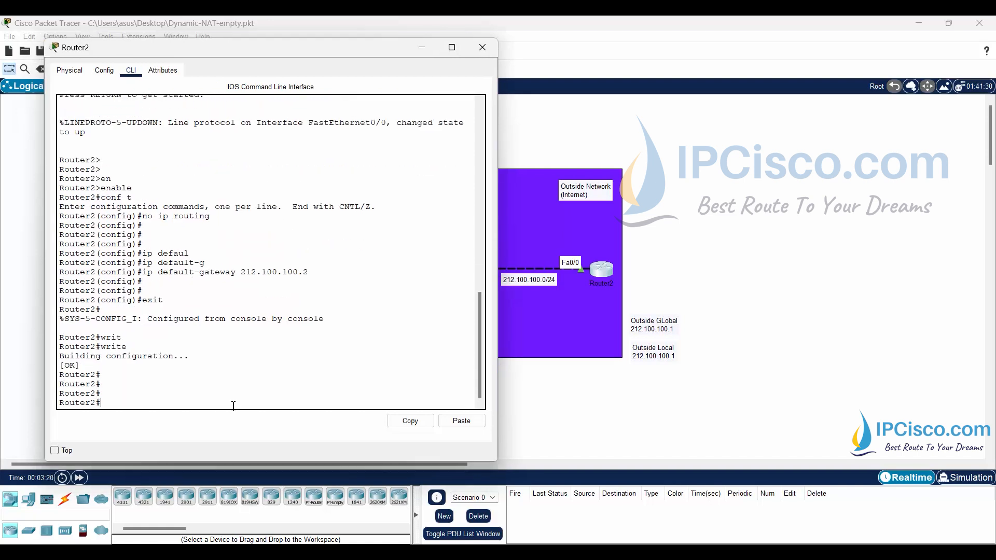
- Turn on ICMP packet debugging on Router2 with "debug ip icmp"
type("debu")
key("Tab")
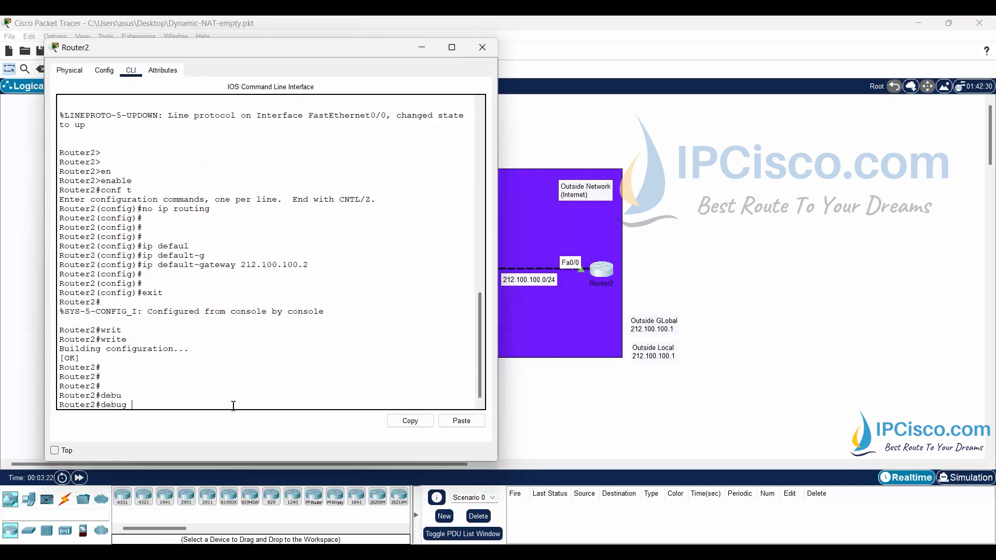
type("ip icmp")
key("Return")
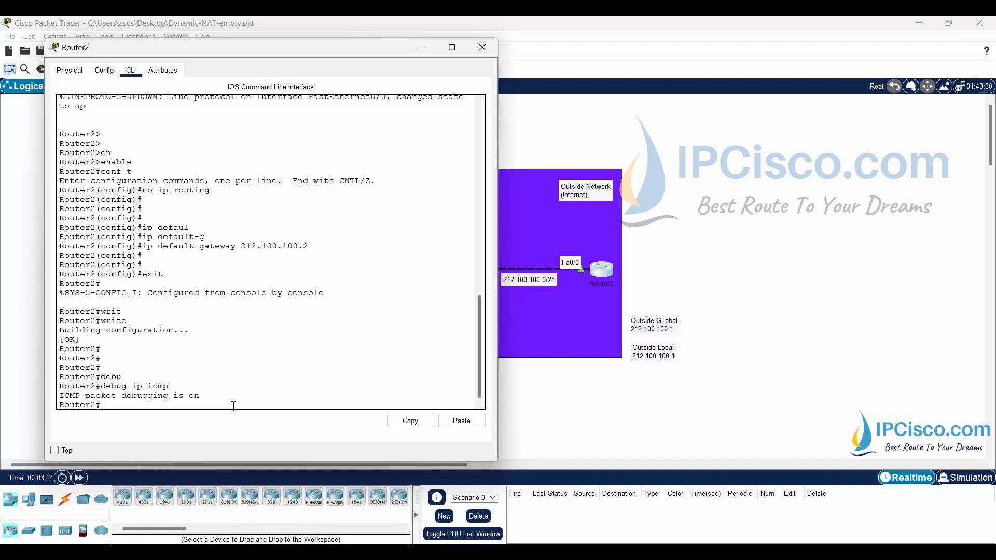
key("Return")
key("Return")
key("Return")
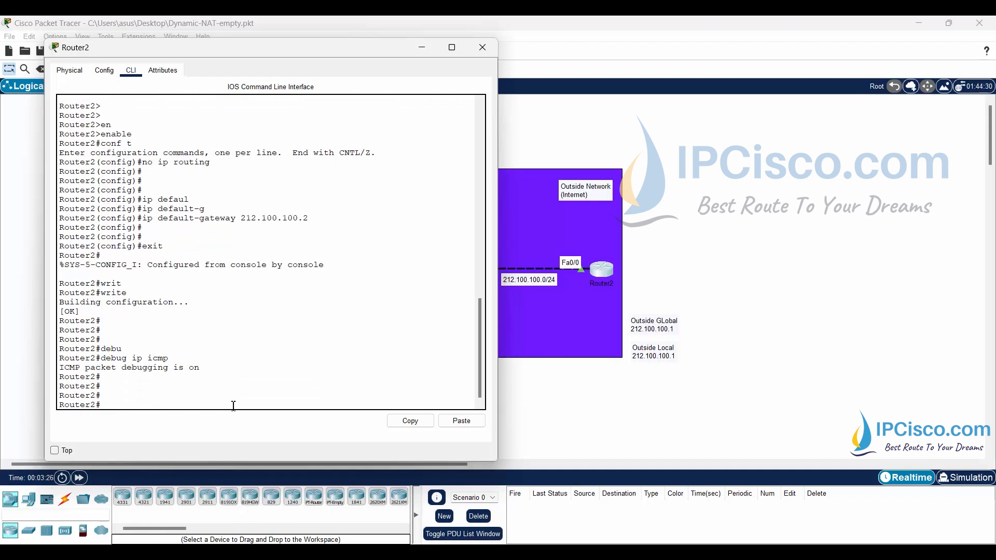
- Ping 10.0.0.2 from Router2 and check the source address in the ICMP echo replies
type("ping 10.0.0.1")
left_click_drag(202, 49, 663, 35)
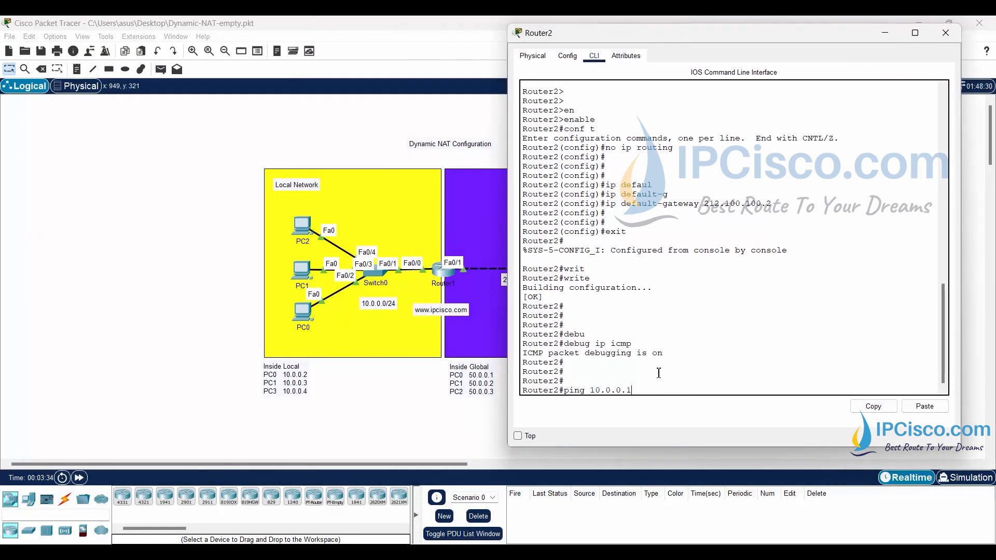
key("BackSpace")
type("2")
key("Return")
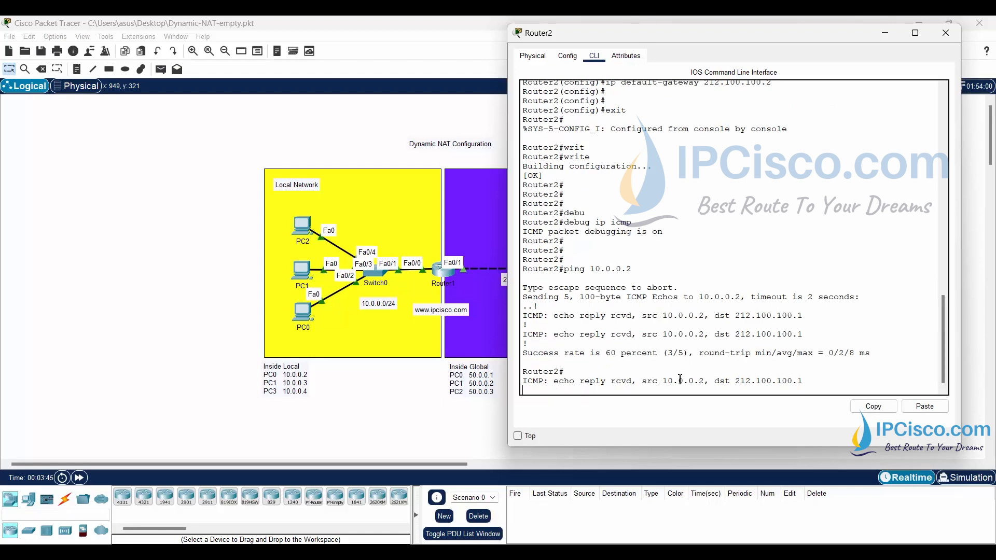
left_click_drag(564, 269, 632, 270)
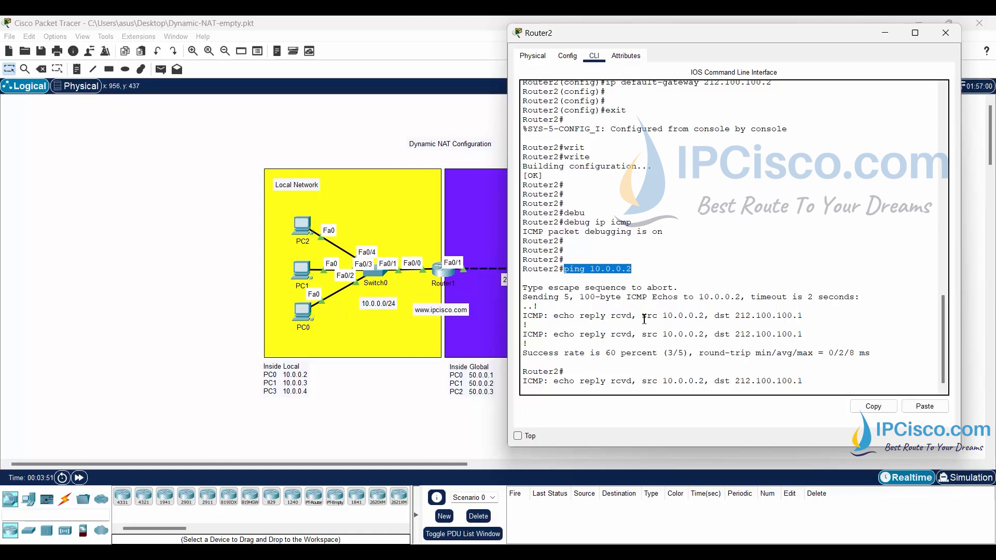
left_click_drag(642, 316, 709, 320)
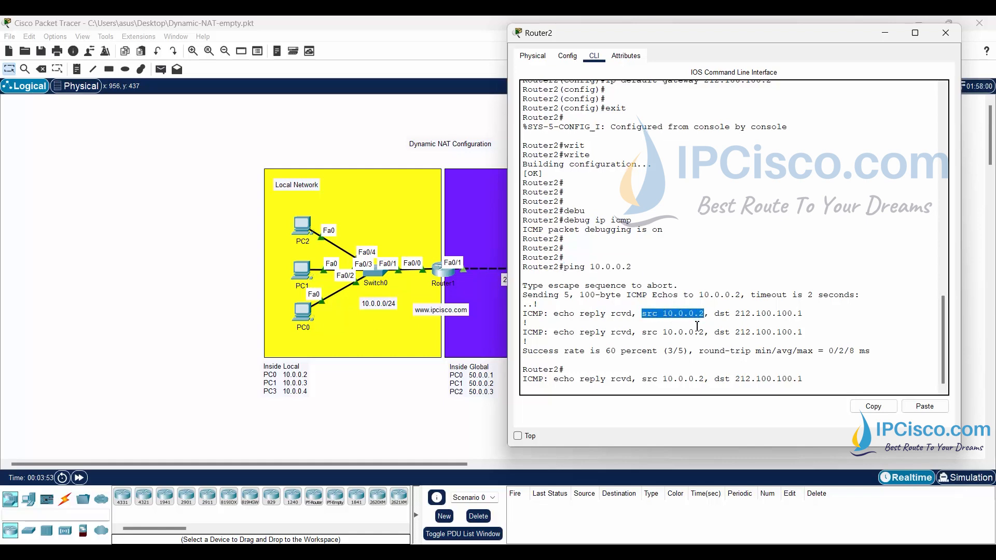
left_click(700, 352)
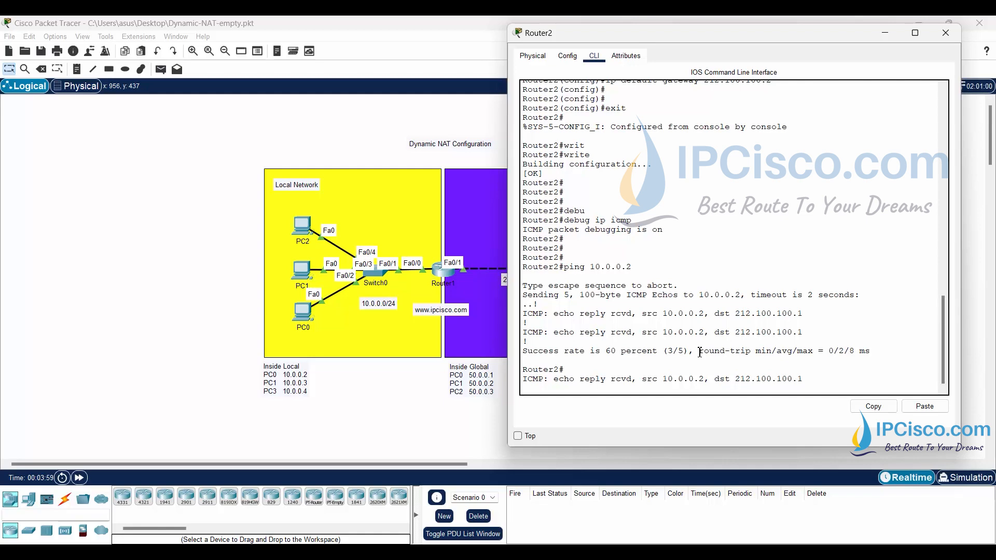
left_click(841, 378)
left_click(886, 33)
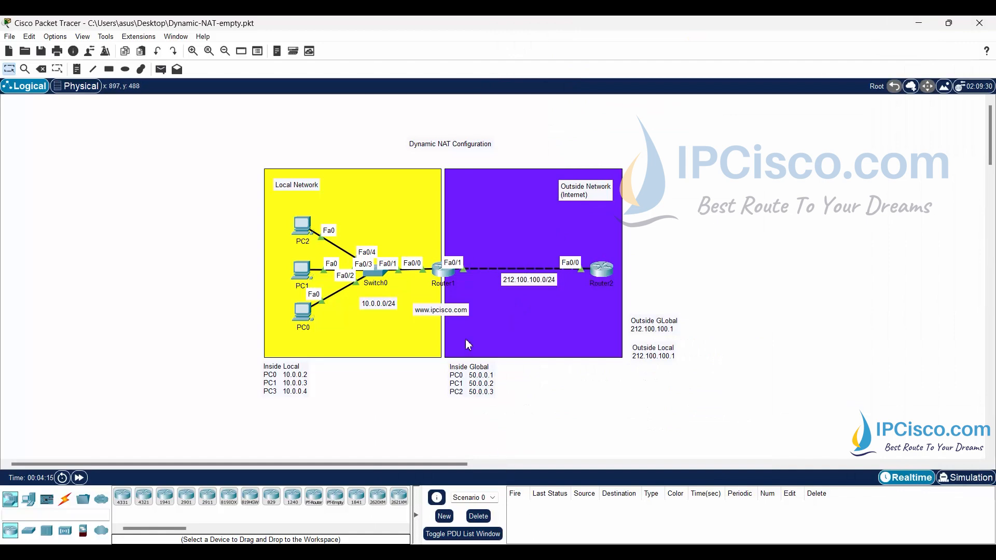
- Open Router1's command line, shorten its window, and enter global configuration mode
left_click(444, 278)
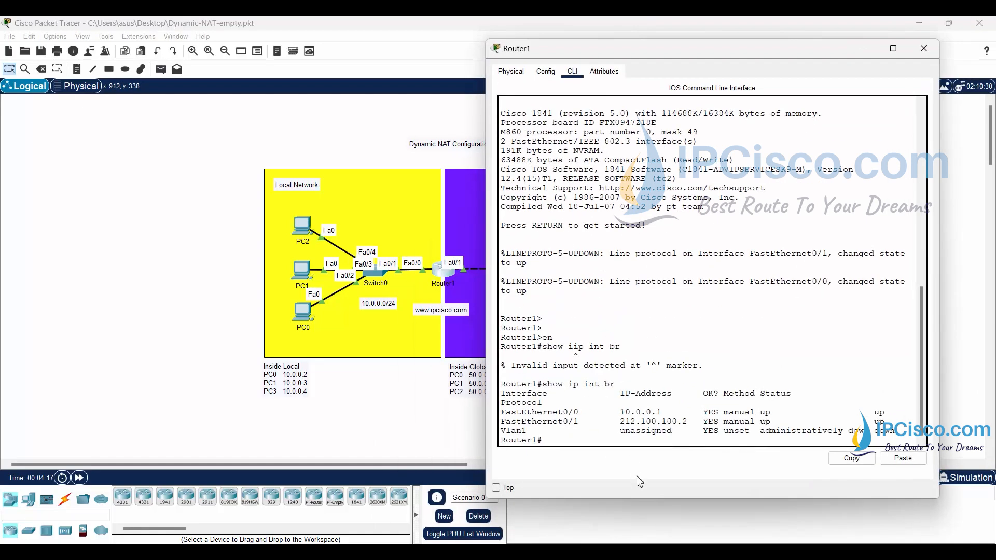
left_click_drag(647, 501, 648, 406)
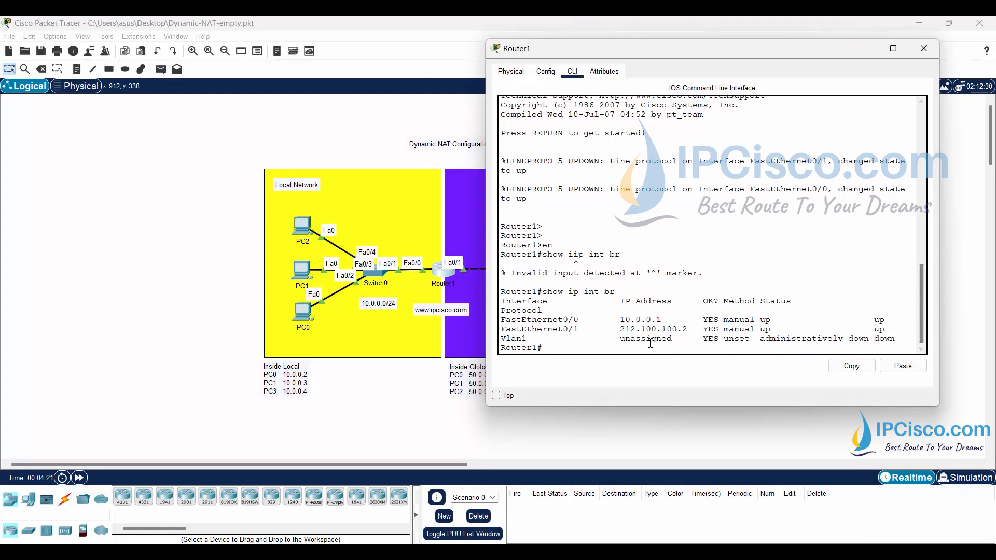
key("Return")
key("Return")
key("Return")
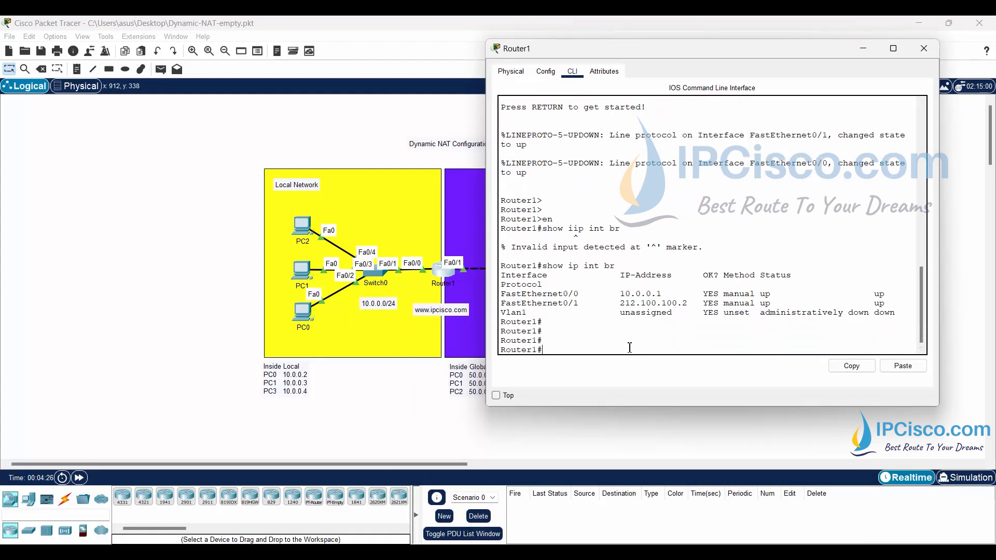
type("conf t")
key("Tab")
key("Return")
- Set Router1's FastEthernet 0/0 as the NAT inside interface with "ip nat inside"
type("inter")
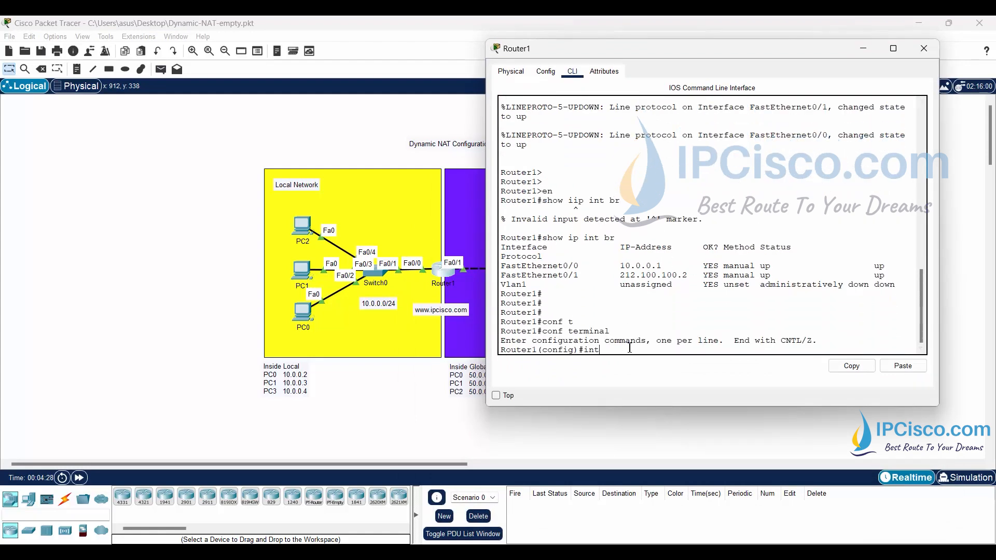
key("Tab")
type("fa")
key("Tab")
type("0/0")
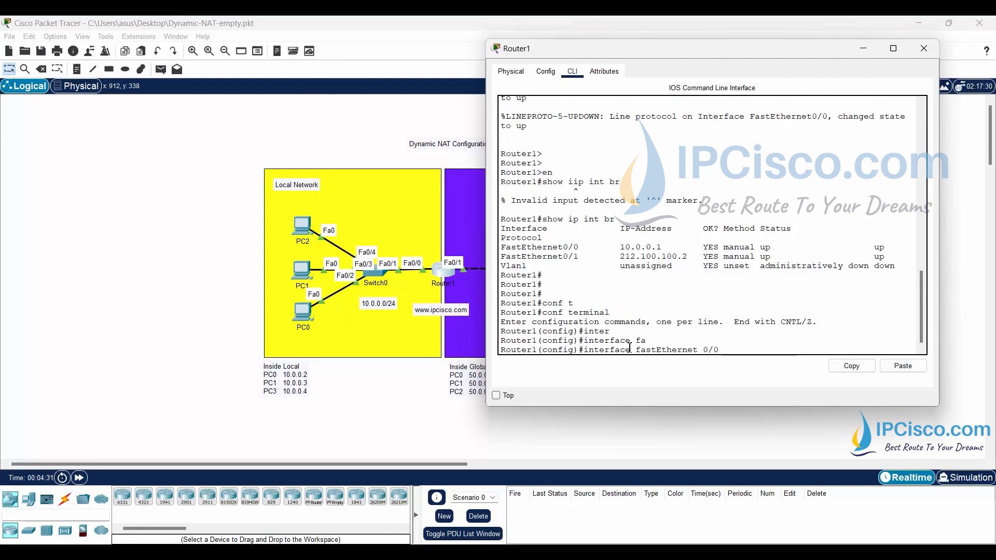
key("Return")
type("ip nat inside")
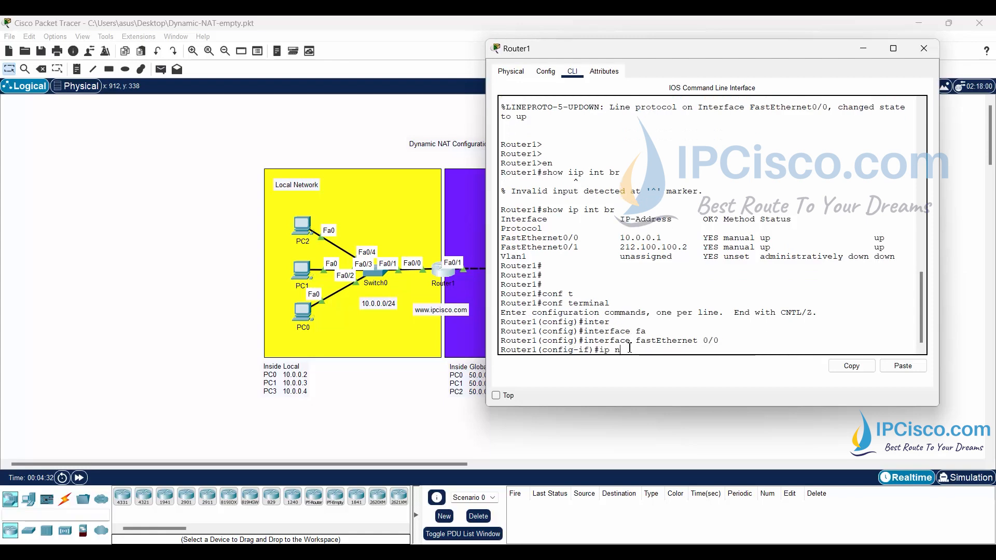
key("Return")
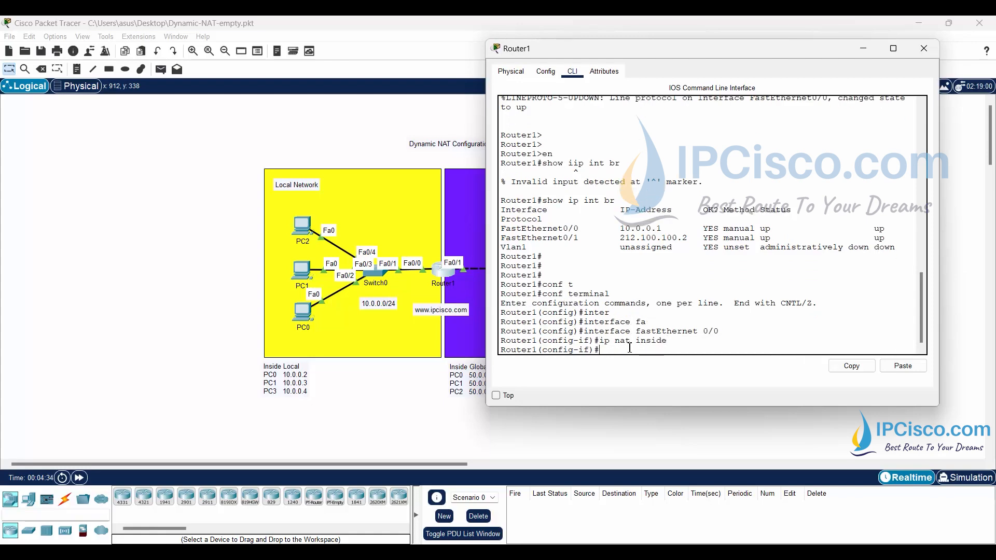
key("Return")
key("Return")
key("Return")
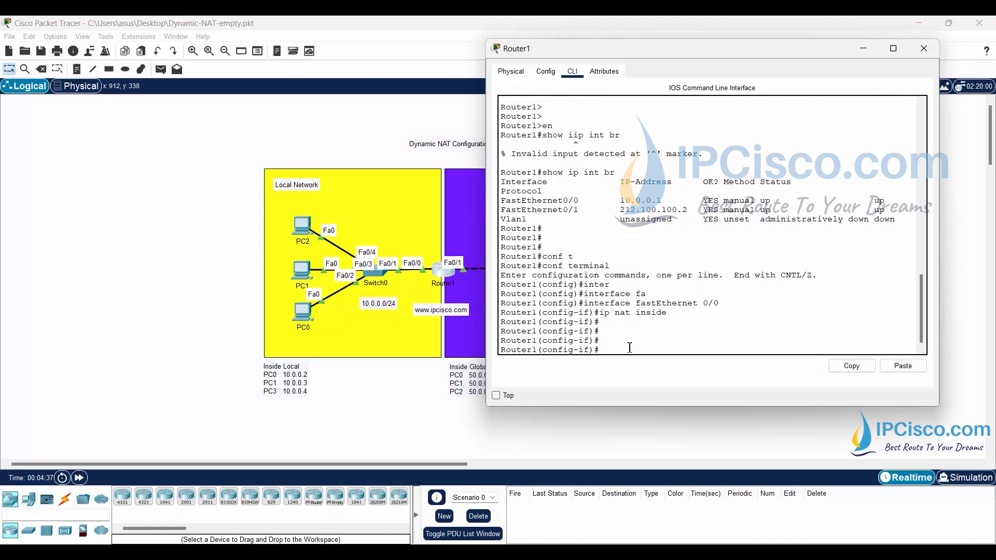
- Set Router1's FastEthernet 0/1 as the NAT outside interface with "ip nat outside" and exit interface configuration mode
key("Up")
key("Up")
key("Return")
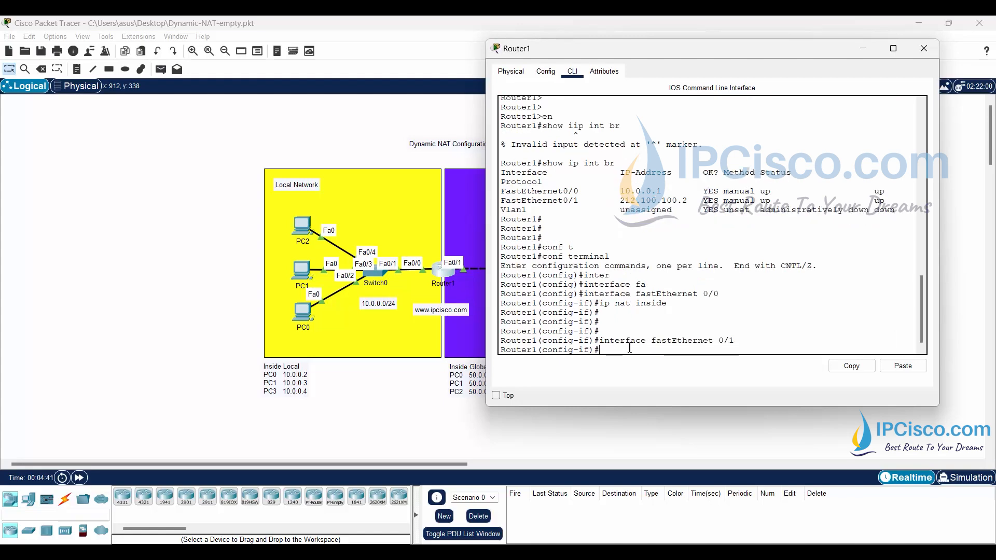
type("ip nat outside")
key("Return")
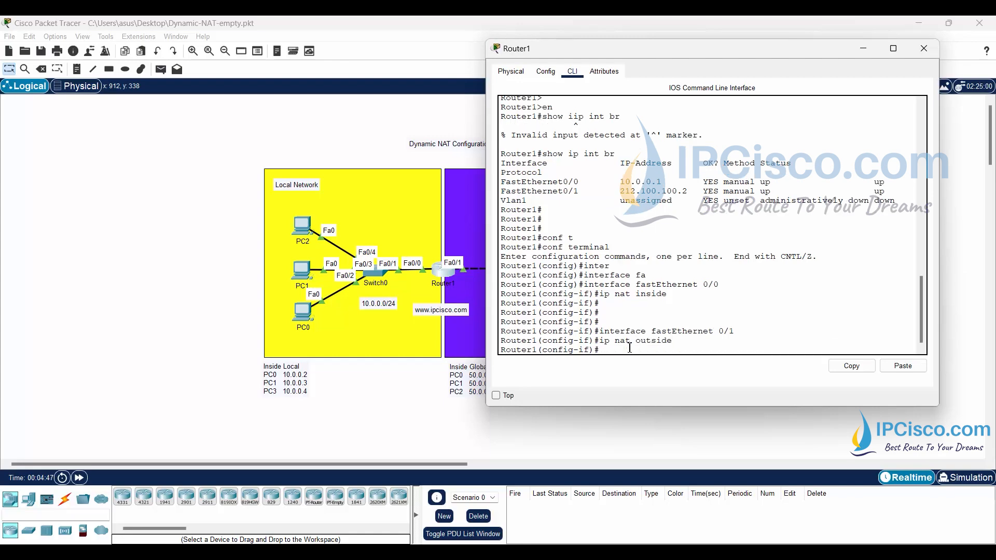
key("Return")
key("Return")
type("exit")
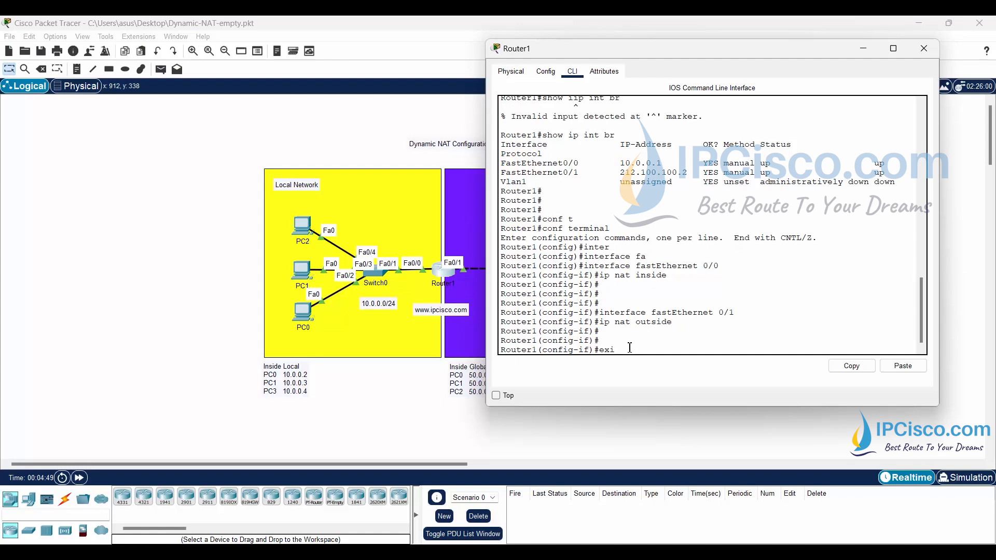
key("Return")
key("Return")
key("Return")
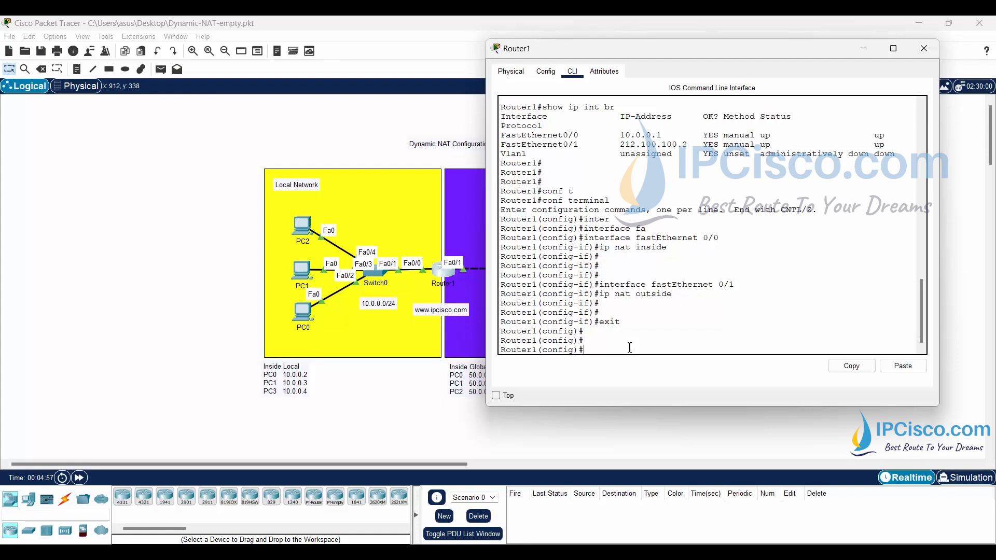
- Create the NAT pool IPCISCO on Router1 covering 50.50.50.1 to 50.50.50.100 with netmask 255.255.255.0
type("ip nat pool IPCISCO 50.50.50.1")
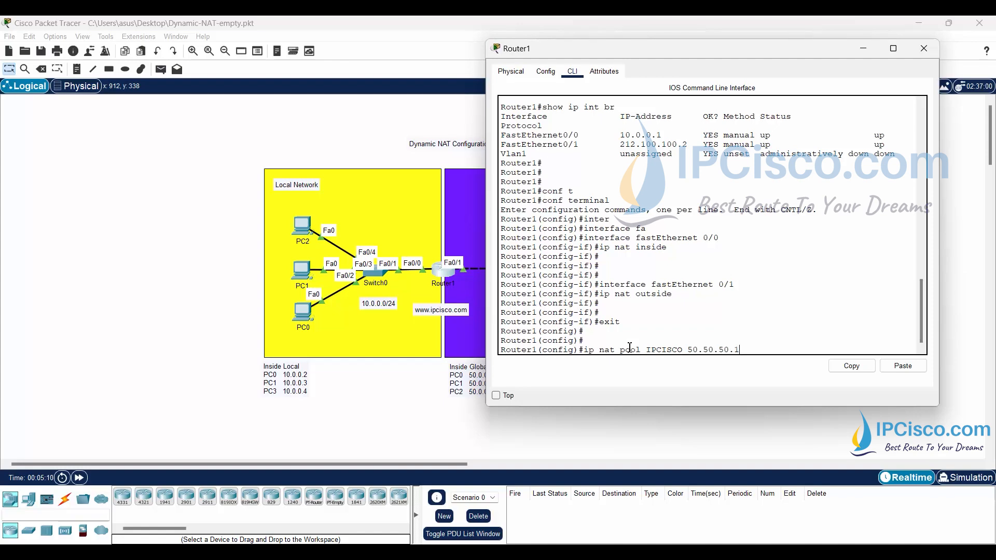
type(" 50.50.50.100 netmask 2")
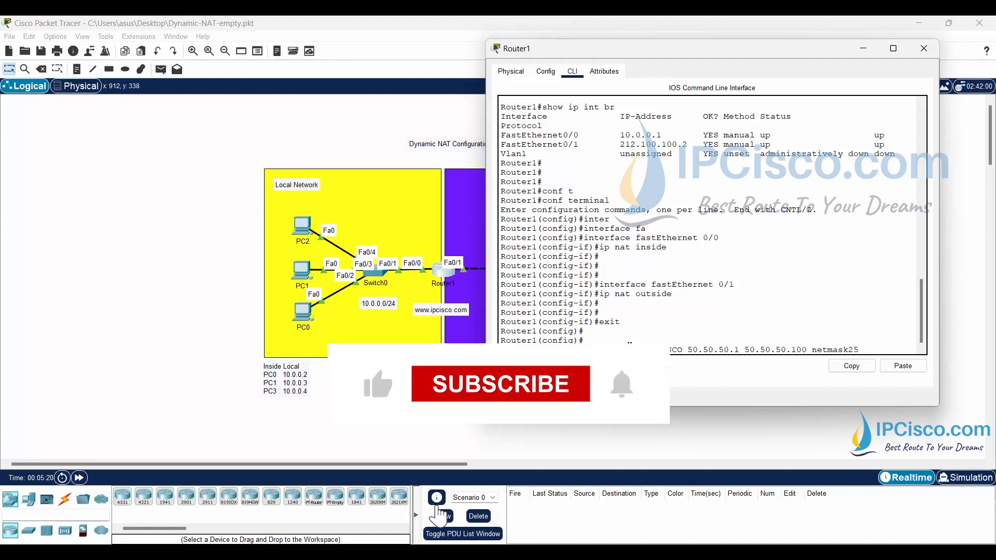
type("55.255.255.0")
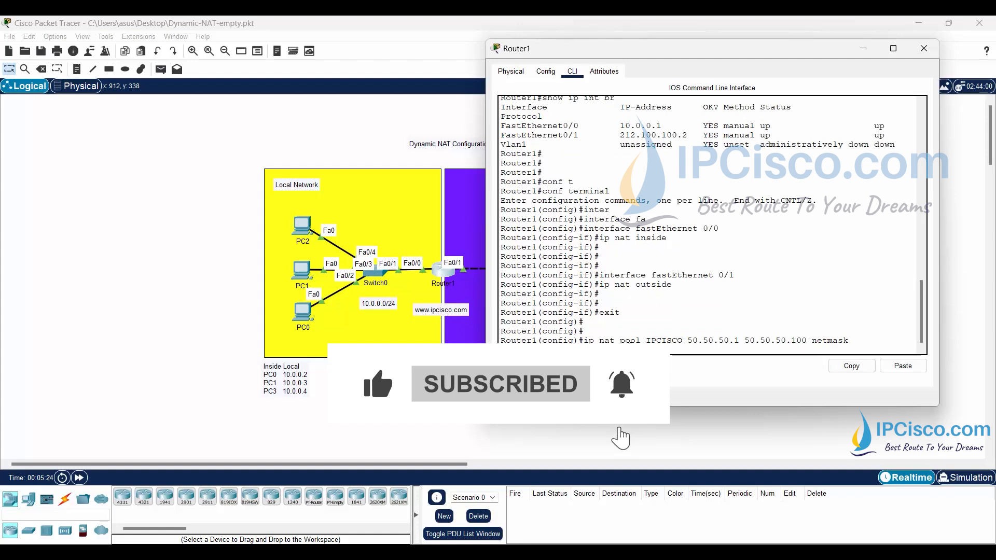
key("Return")
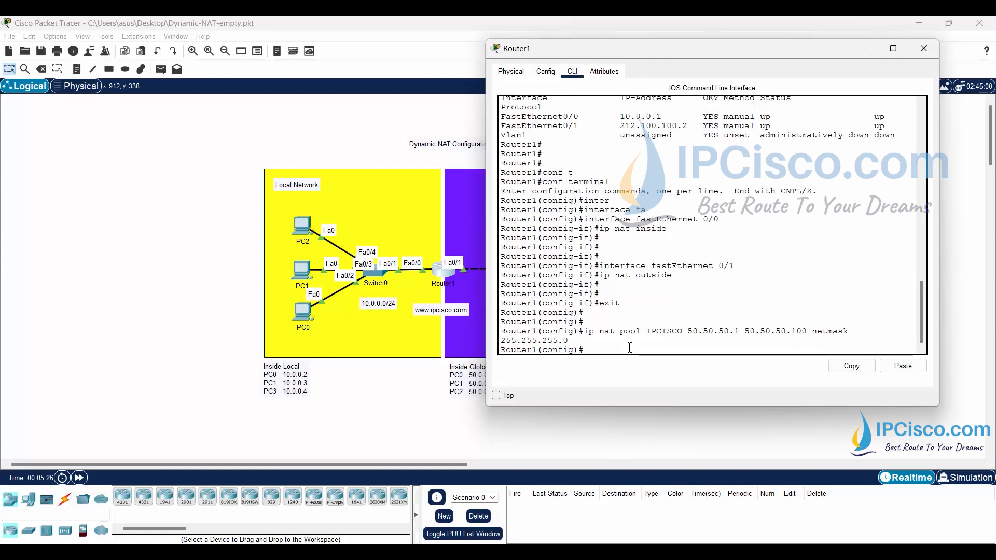
key("Return")
key("Return")
- Bind access list 10 to the NAT pool with "ip nat inside source list 10 pool IPCISCO"
type("ip nat")
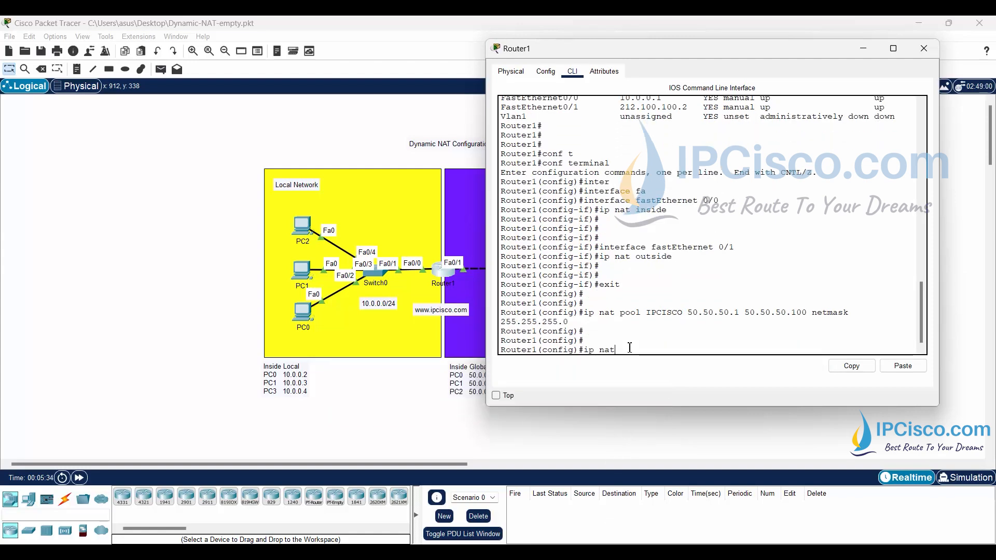
type(" inside sourc")
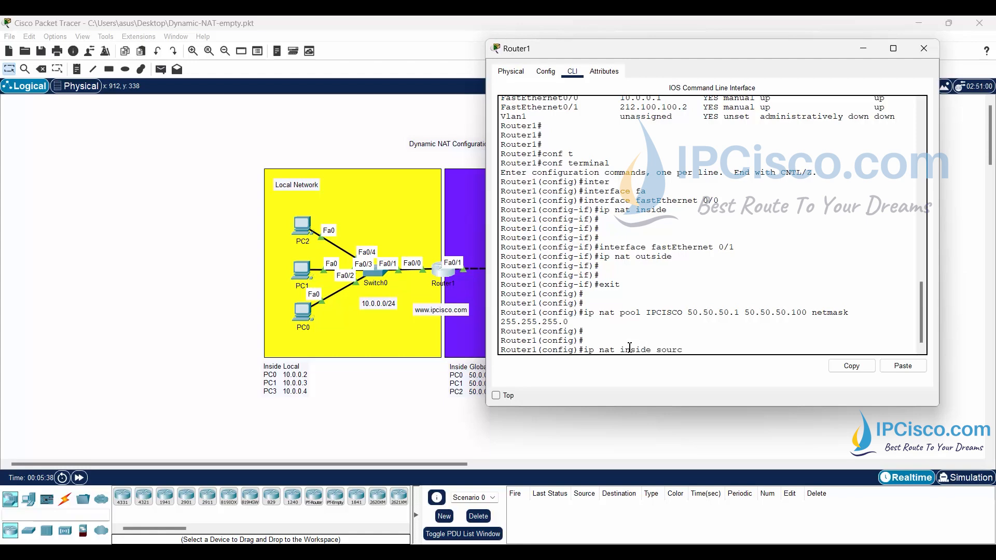
type("e list 10 pool IPCISCO")
key("Return")
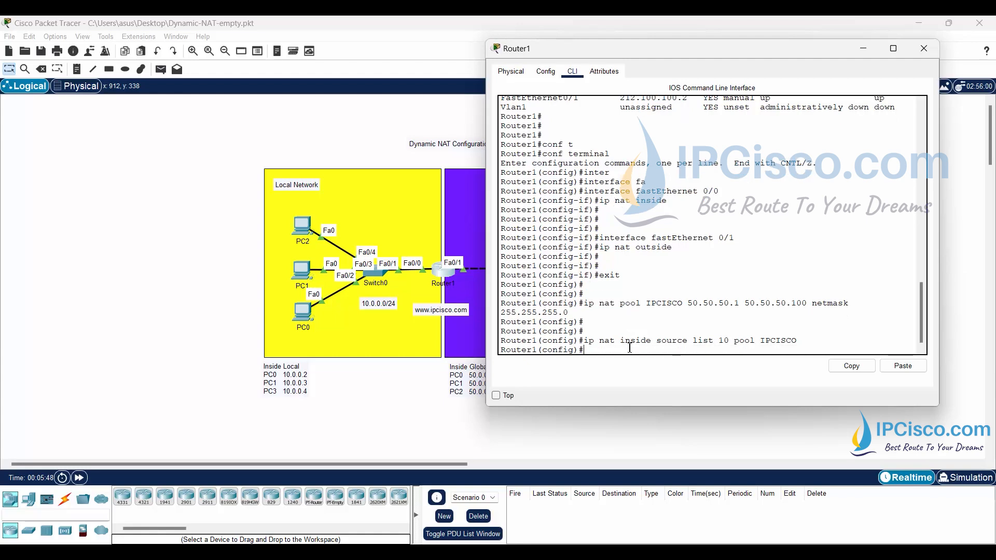
key("Return")
key("Return")
key("Return")
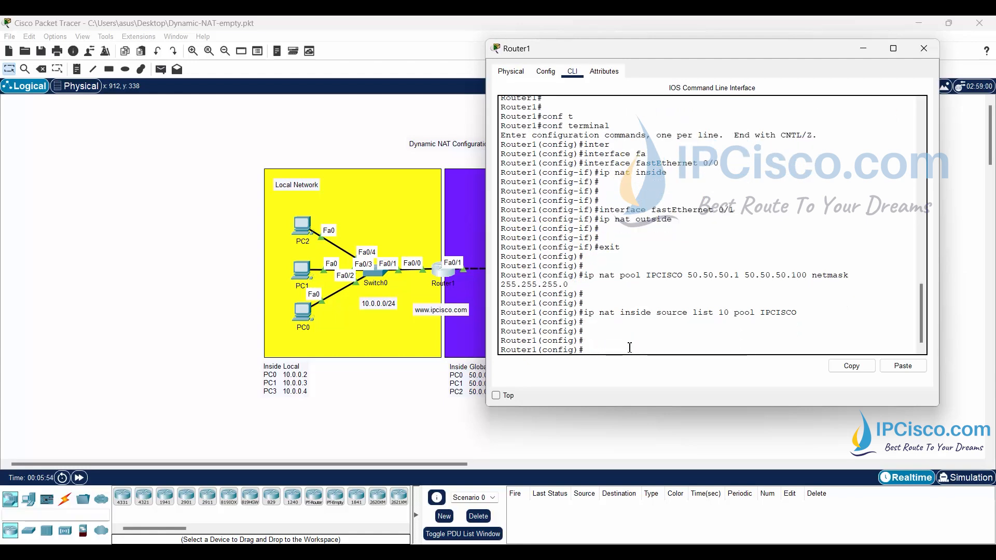
- Create access list 10 on Router1 permitting 10.0.0.0 with wildcard mask 0.0.0.255
type("access-list 10 permit")
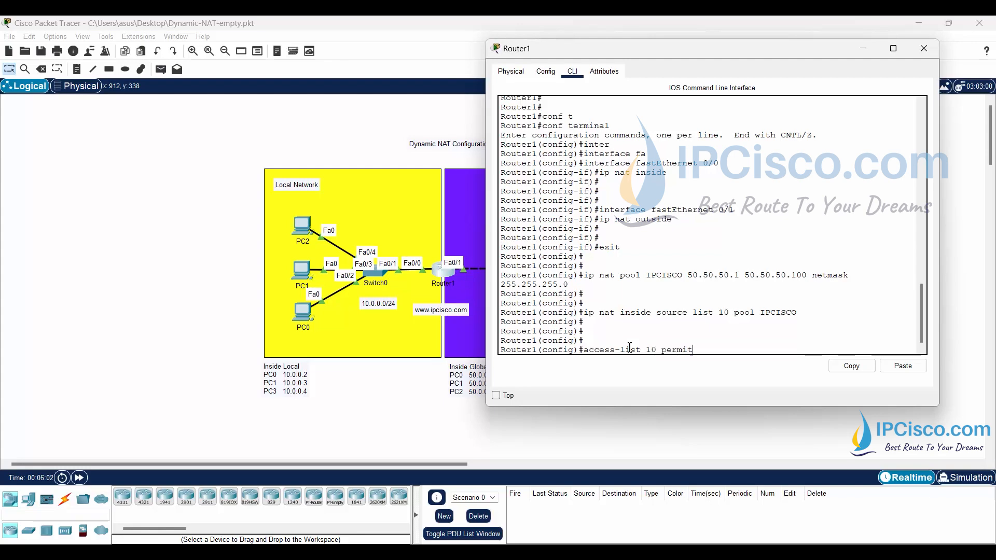
type(" 10.0.0.0 0.0.0.255")
key("Return")
key("Return")
key("Return")
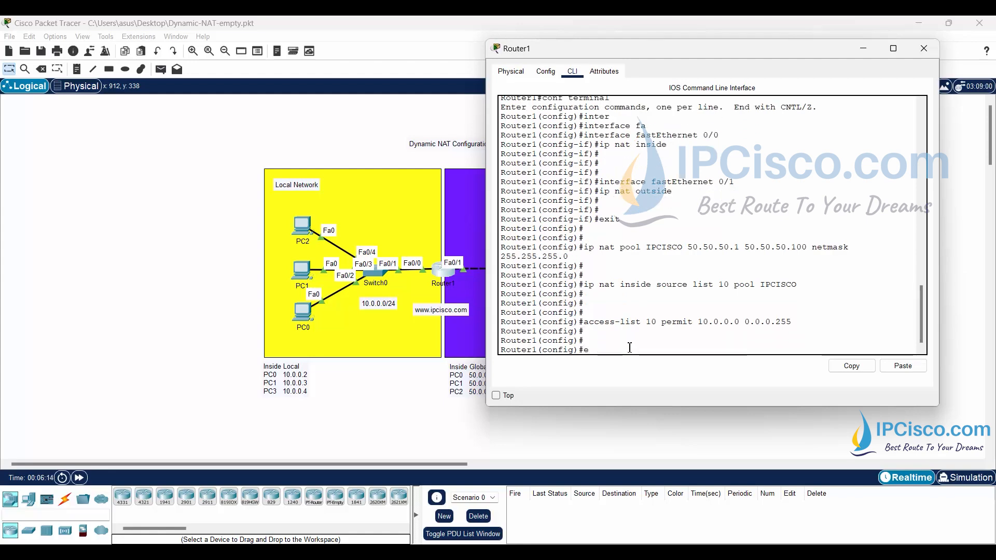
- Exit Router1's configuration mode and save the configuration with "write"
type("exit")
key("Return")
key("Return")
key("Return")
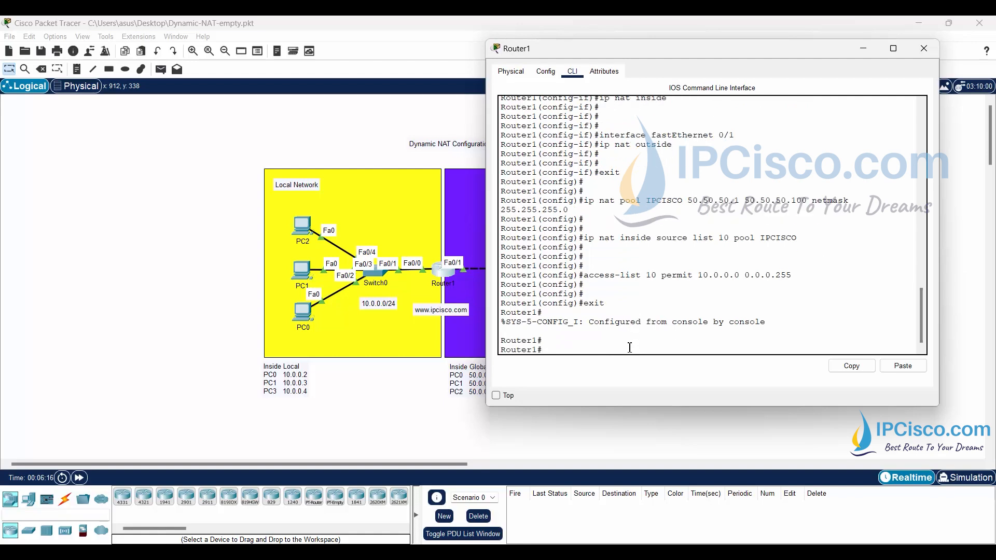
type("wri")
key("Tab")
key("Return")
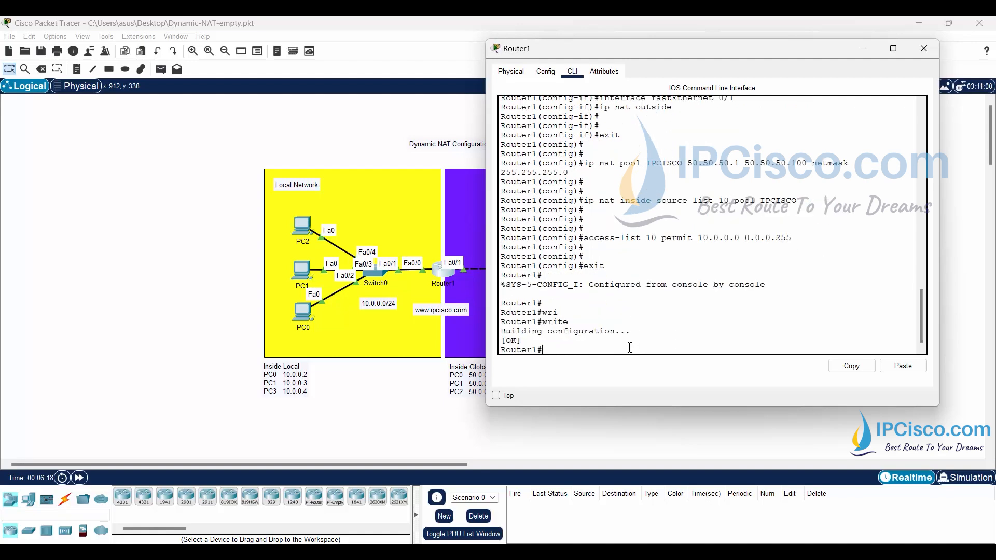
key("Return")
key("Return")
key("Return")
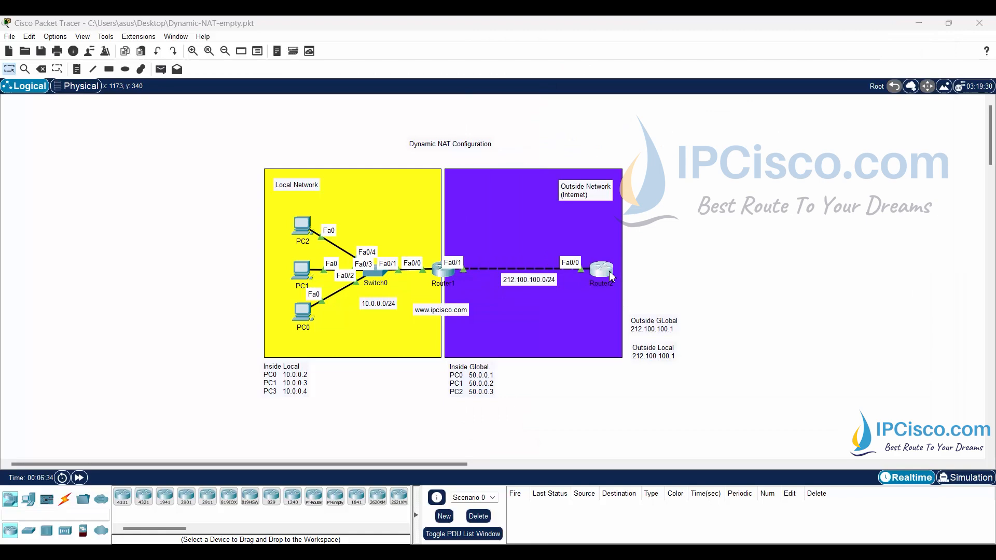
- Ping 10.0.0.2 from Router2's command line and check the source address in the ICMP replies
left_click(609, 271)
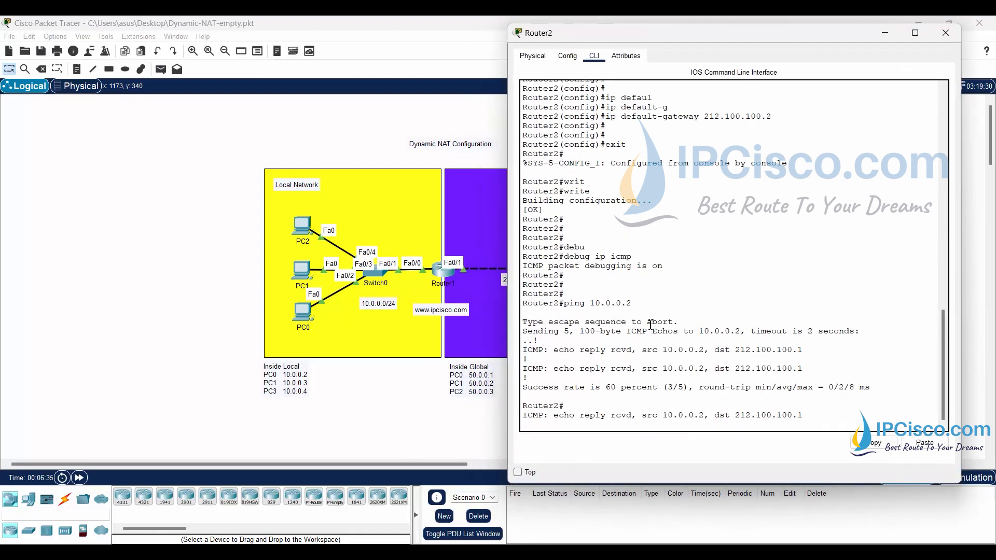
key("Return")
key("Return")
key("Return")
key("Return")
key("Return")
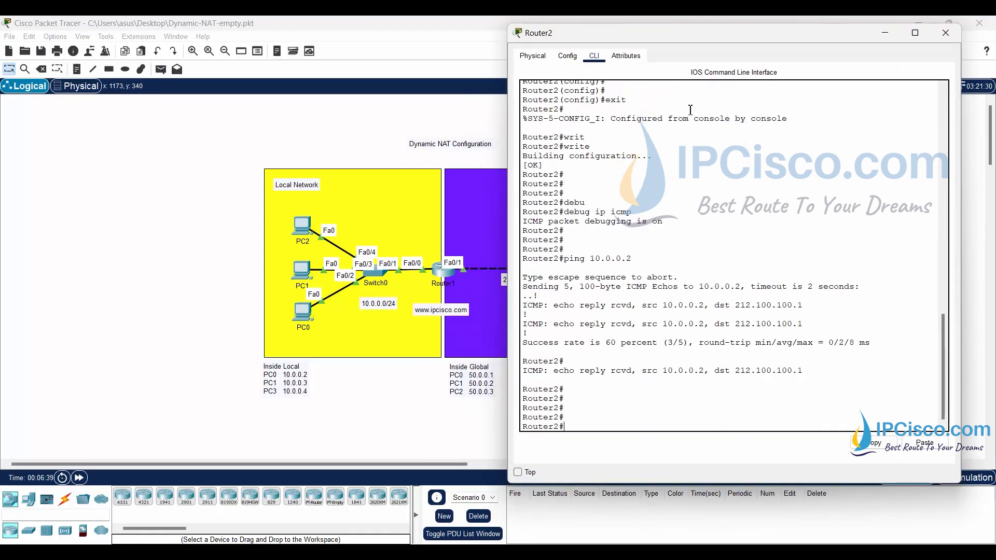
left_click_drag(680, 24, 696, 40)
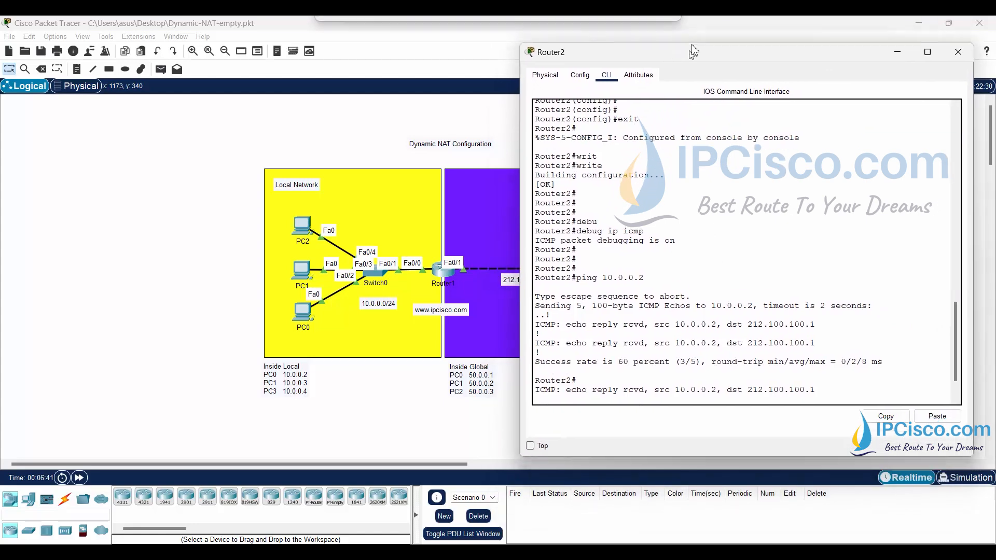
scroll(695, 290, "down", 2)
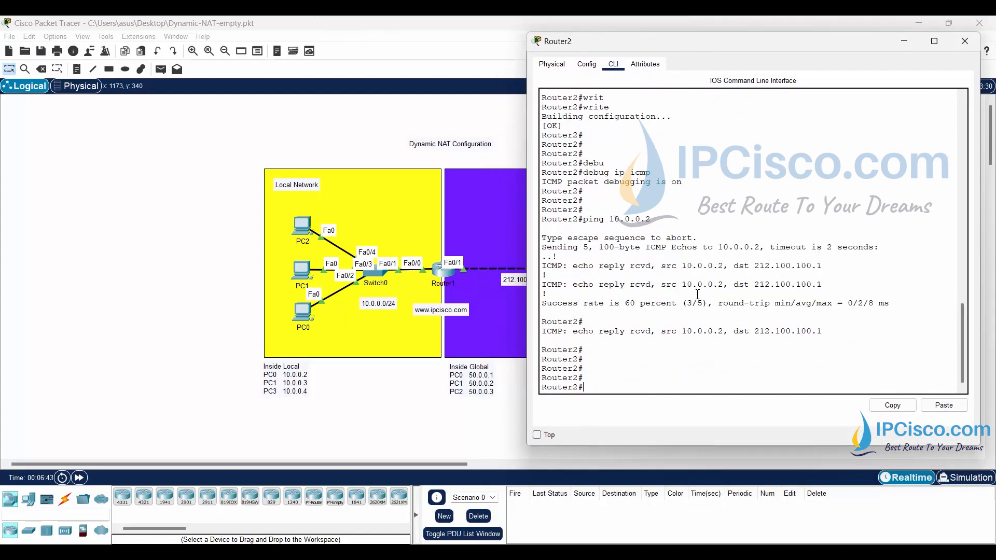
key("Up")
key("Return")
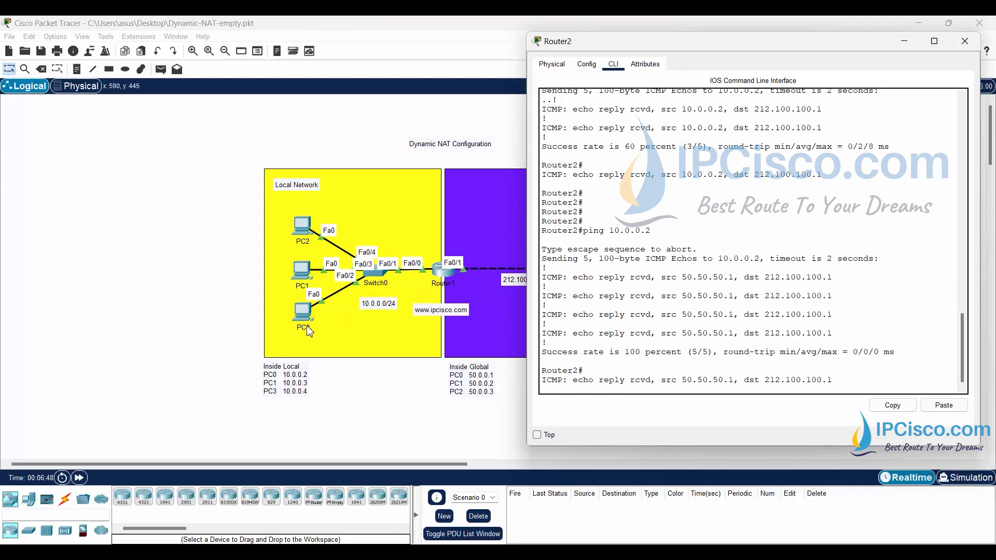
left_click_drag(662, 277, 734, 278)
left_click(678, 339)
- Ping 10.0.0.3 from Router2 and check the source address in the ICMP replies
key("Return")
key("Return")
key("Up")
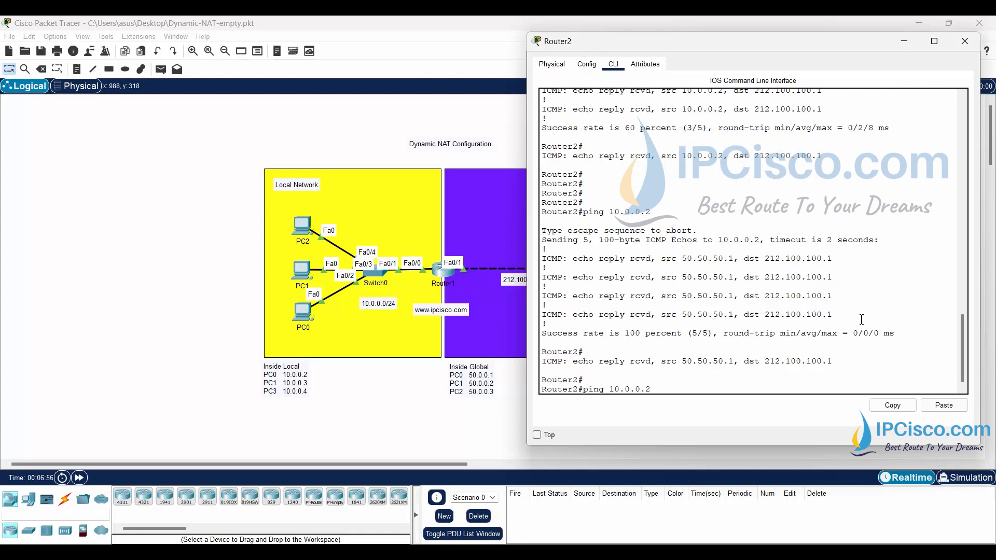
key("BackSpace")
type("3")
key("Return")
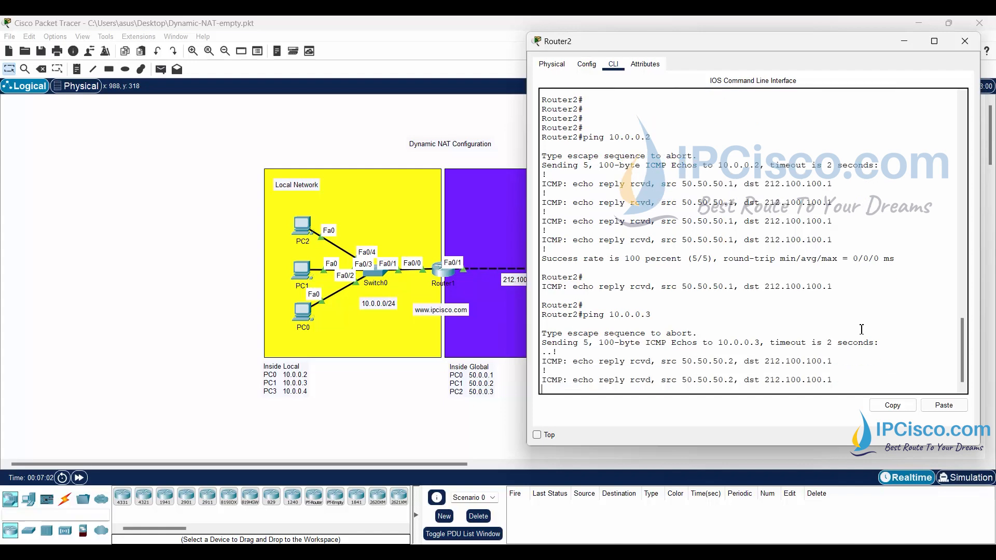
left_click_drag(683, 315, 734, 316)
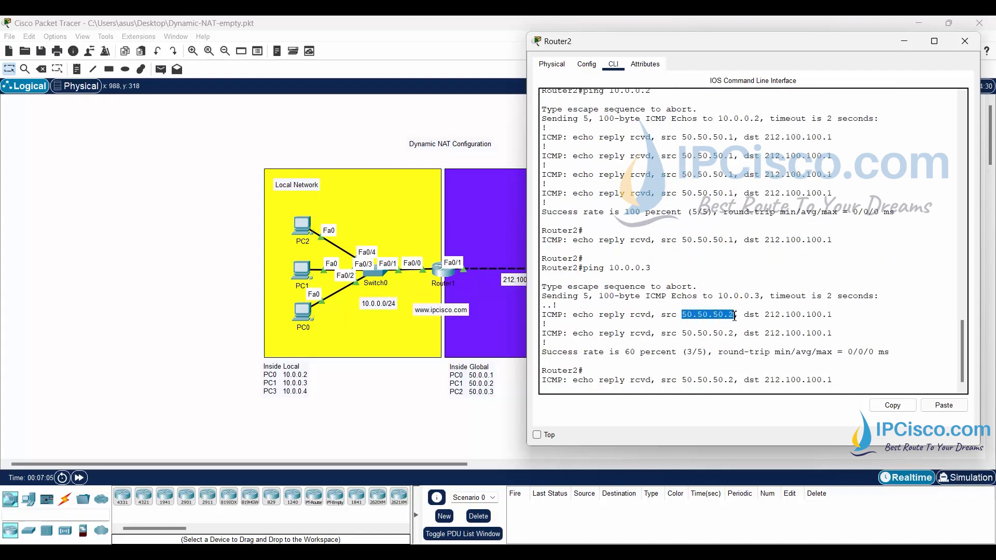
- Ping 10.0.0.4 from Router2 and check the source address in the ICMP replies
left_click(651, 361)
key("Return")
key("Up")
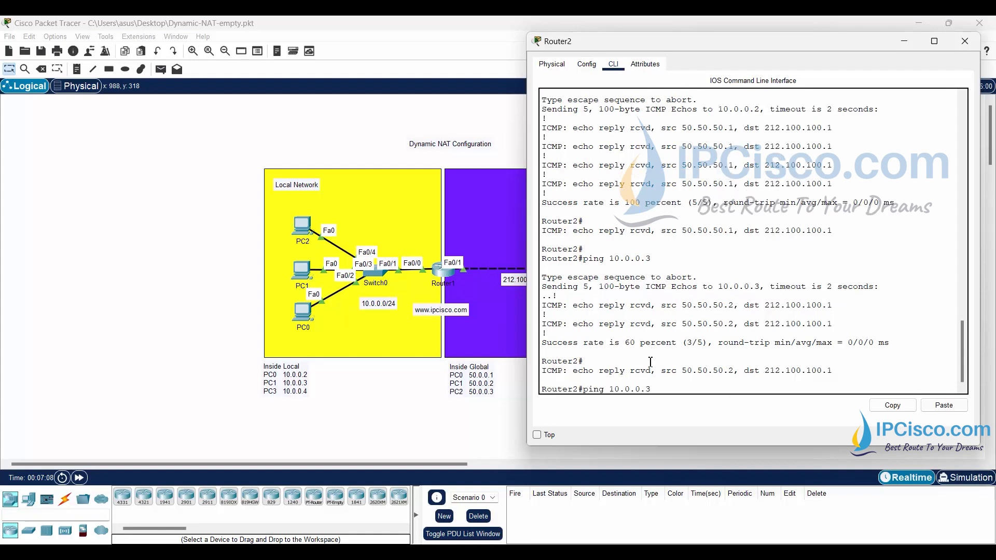
key("Return")
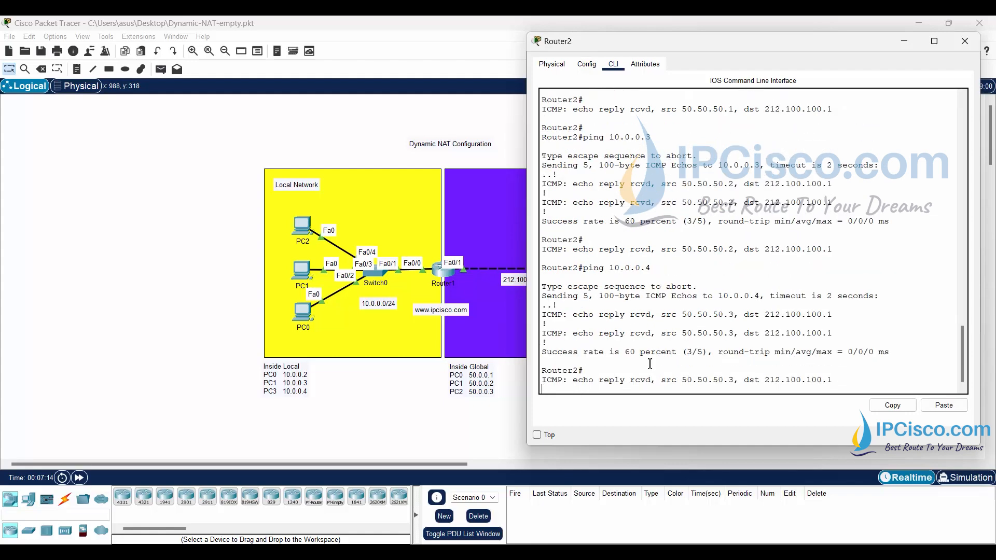
left_click_drag(682, 315, 733, 316)
left_click(654, 386)
key("Return")
key("Return")
key("Return")
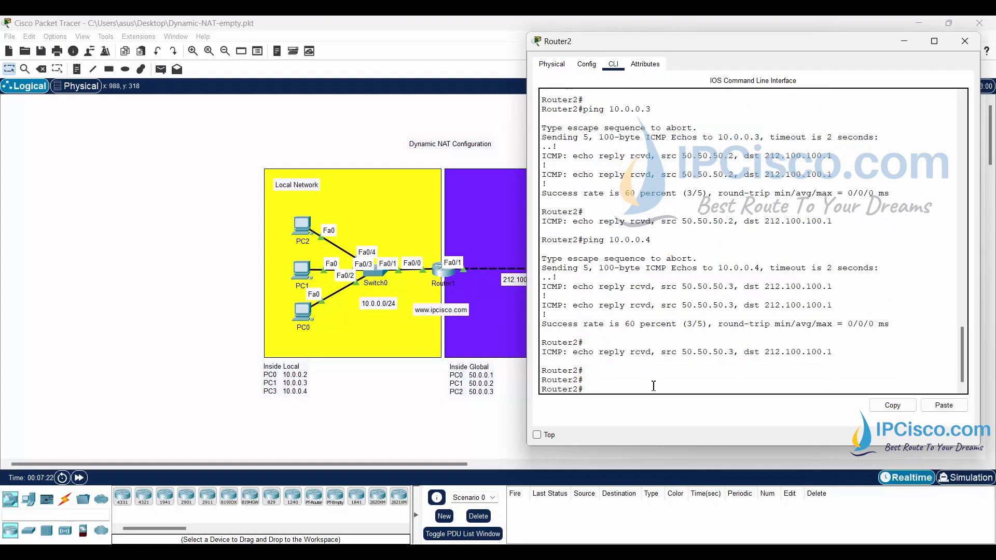
left_click(432, 411)
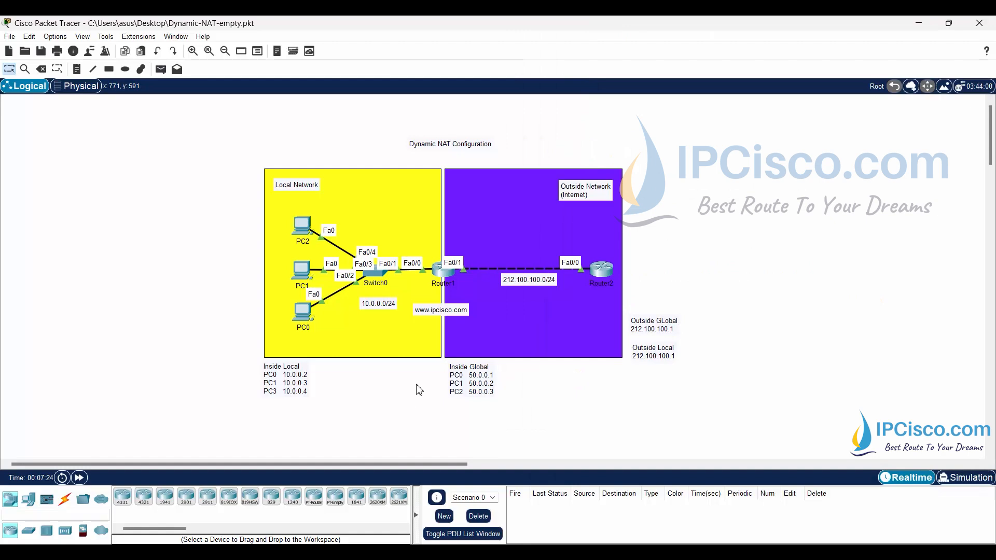
- Display the NAT statistics on Router1 with "show ip nat statistics"
left_click(451, 285)
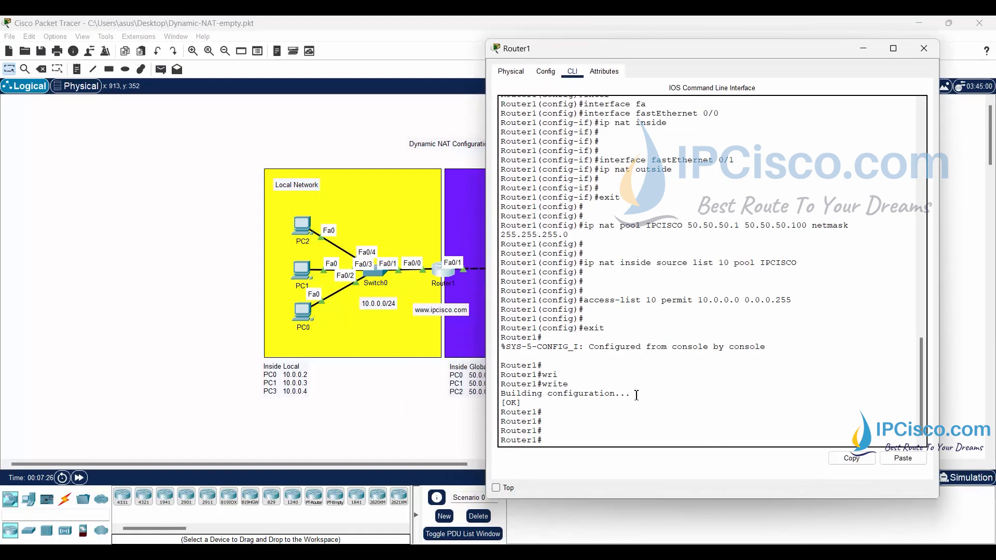
type("show ip n")
key("Tab")
key("Tab")
type("at")
key("Tab")
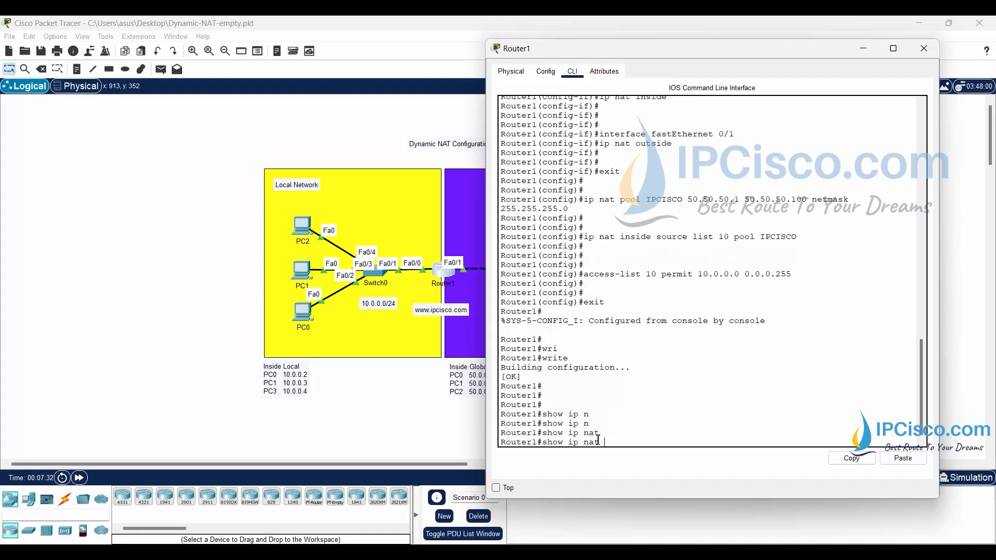
type("?")
type("sta")
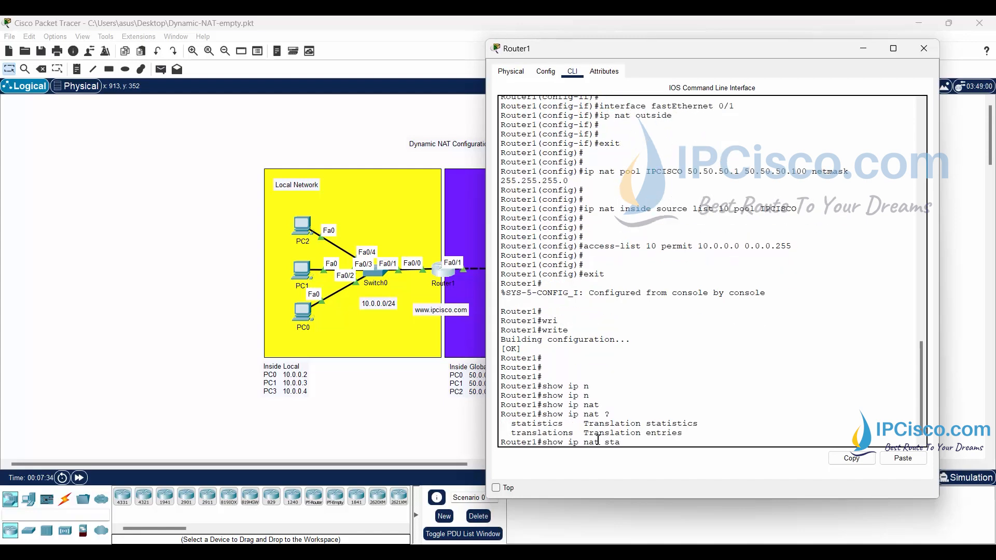
key("Tab")
key("Return")
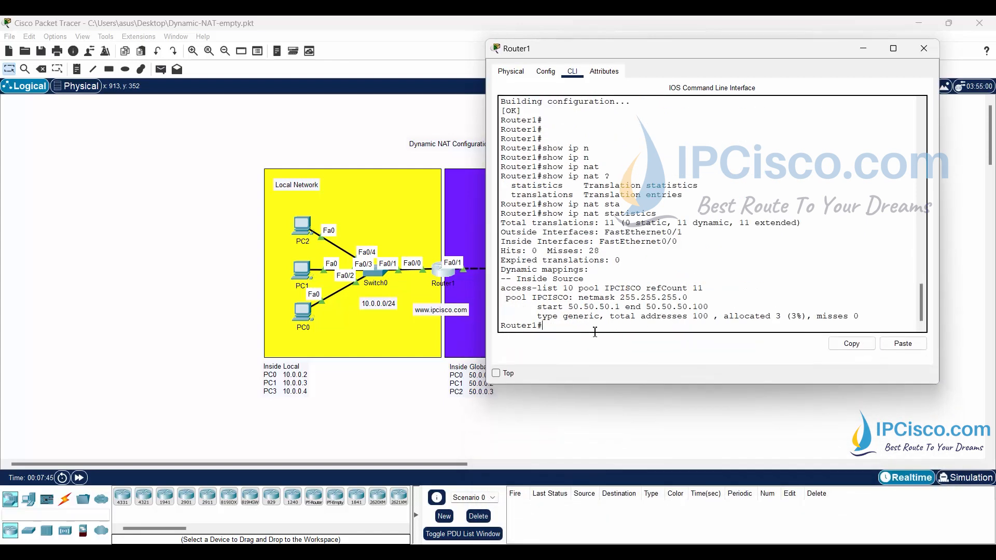
- List the NAT entries on Router1 with "show ip nat translations" and minimize its window
key("Return")
key("Return")
key("Return")
key("Return")
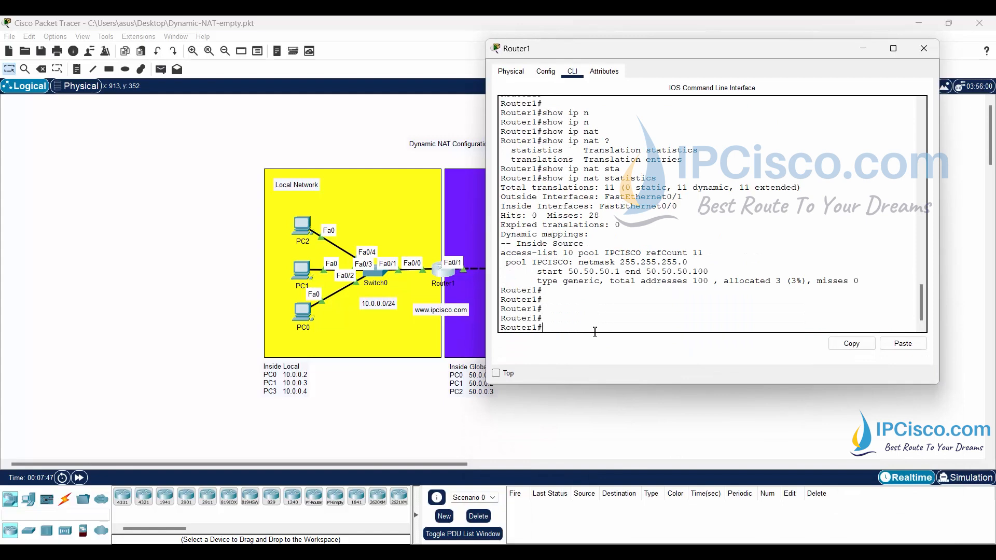
type("show ip nat tra")
key("Tab")
key("Return")
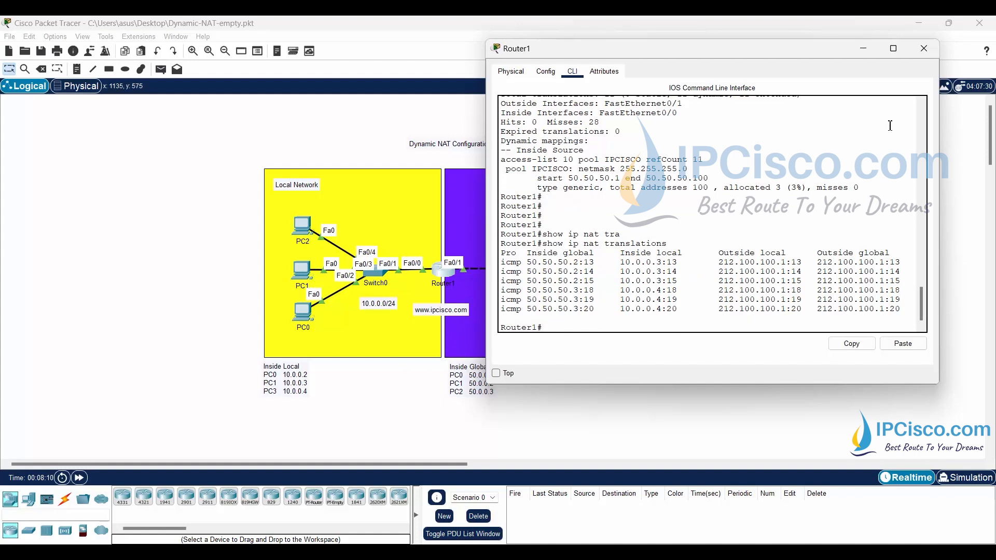
left_click(865, 50)
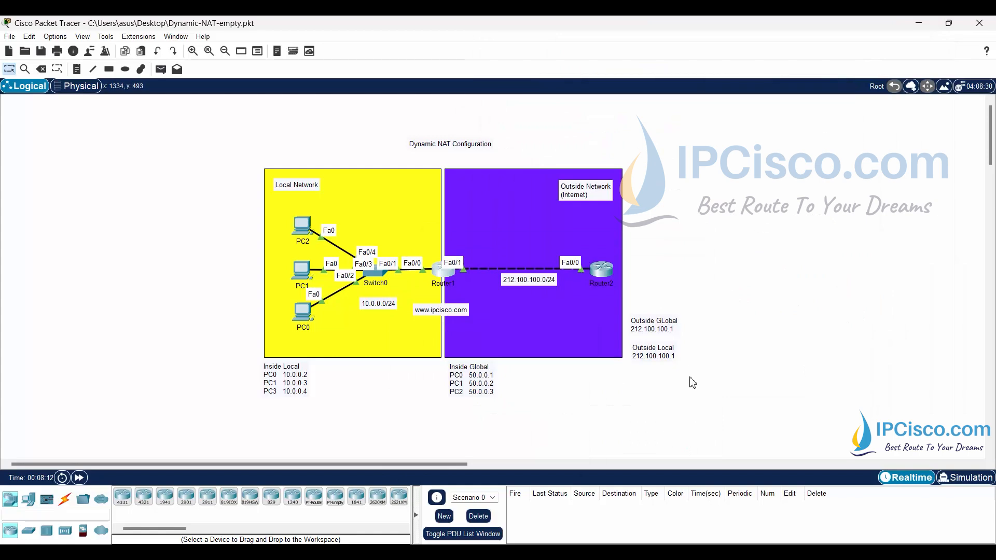
- Inspect Router1 to open its NAT table, and ping 10.0.0.2 from Router2 to generate entries
left_click(25, 69)
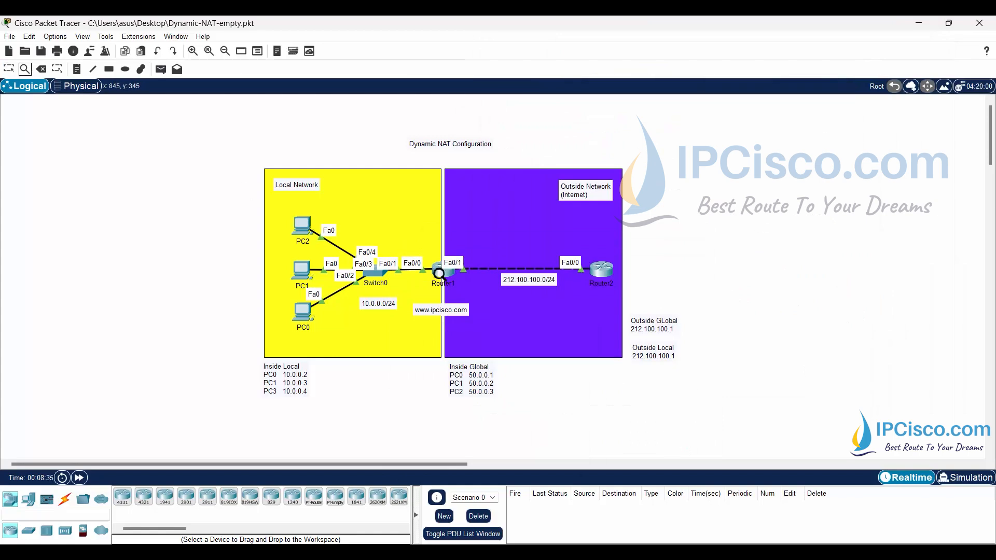
left_click(441, 272)
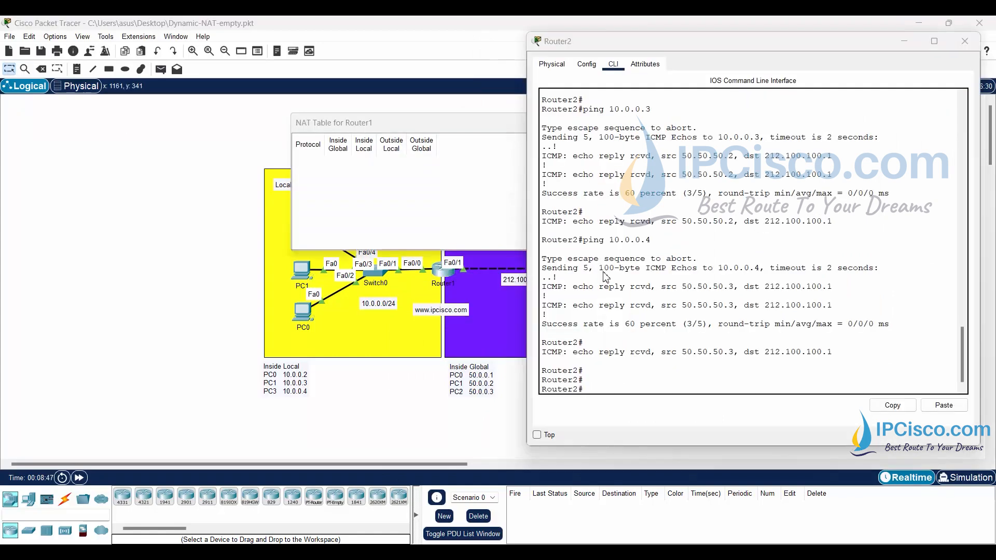
key("Up")
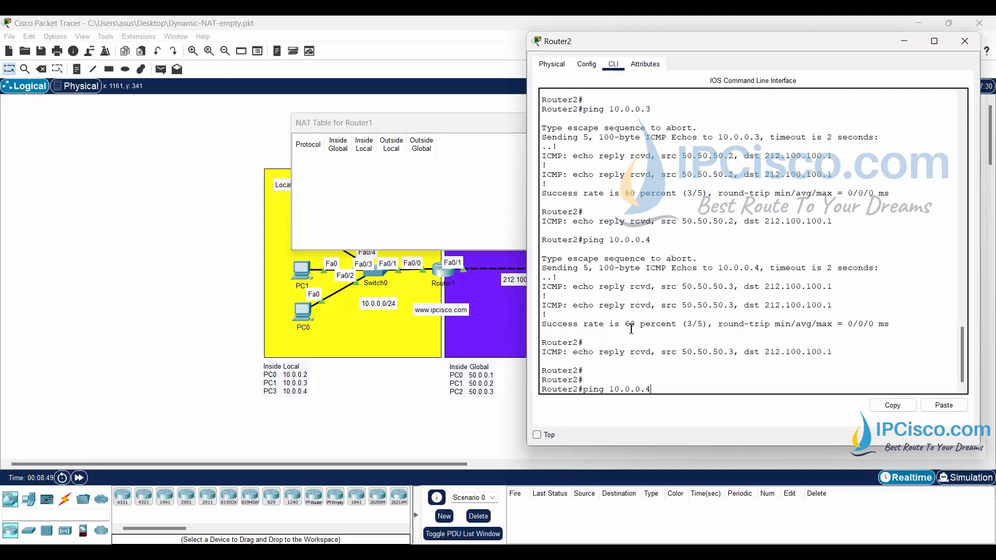
key("Return")
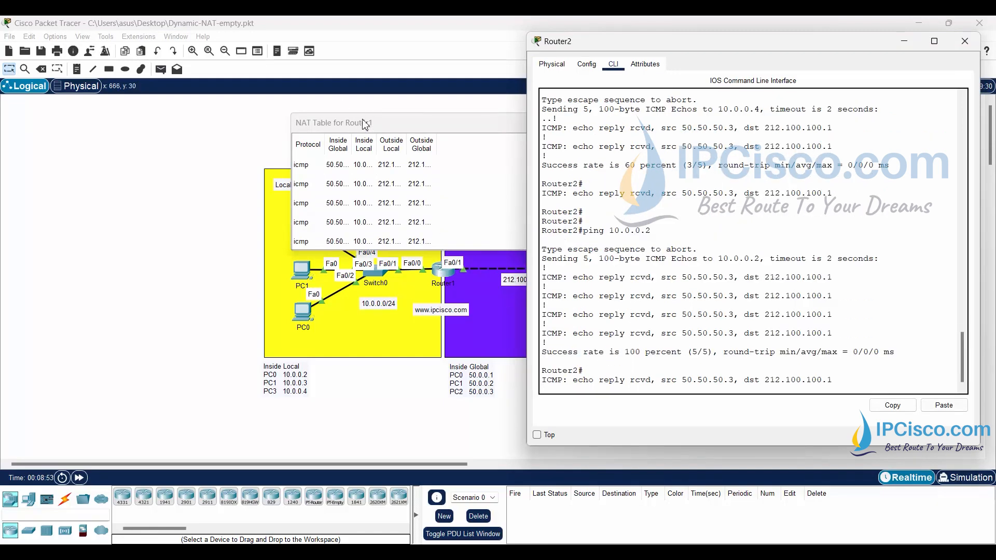
- Widen Router1's NAT table window and its Inside Global column to read the full translated addresses
left_click_drag(363, 120, 258, 129)
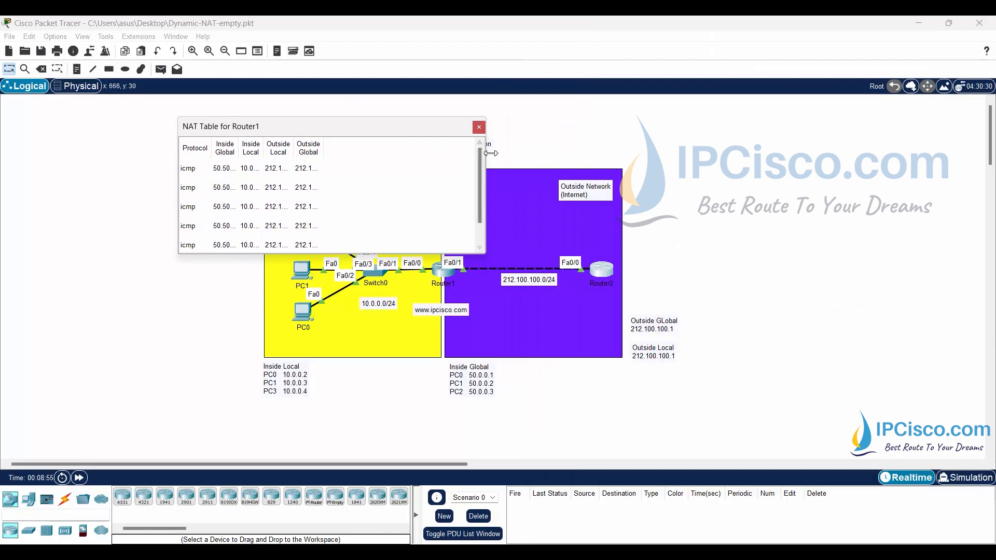
left_click_drag(486, 150, 659, 151)
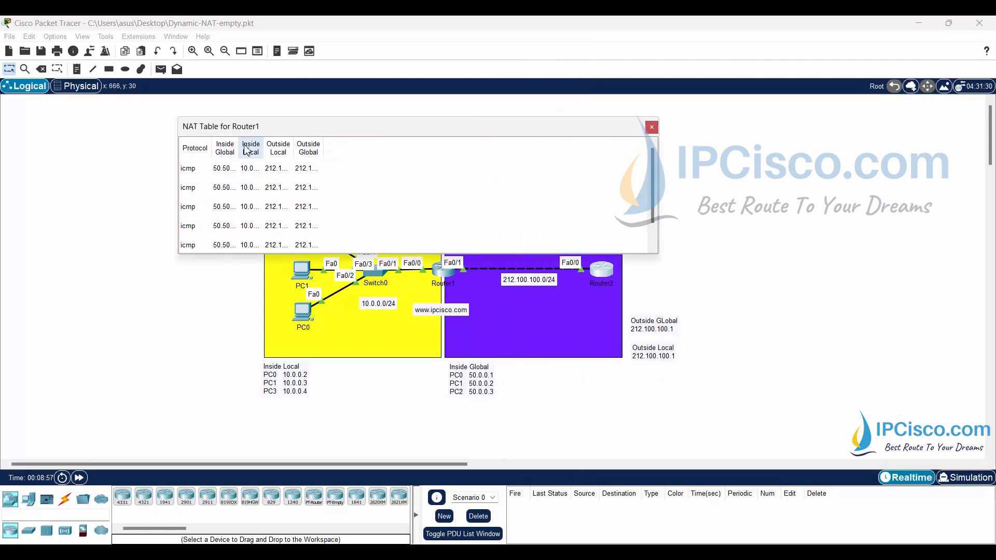
left_click_drag(238, 148, 279, 147)
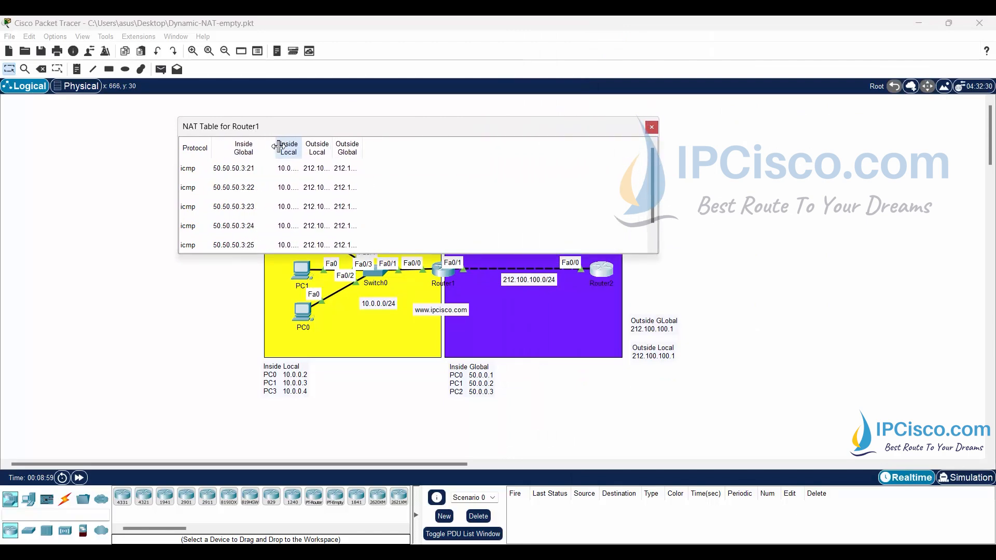
scroll(333, 185, "down", 1)
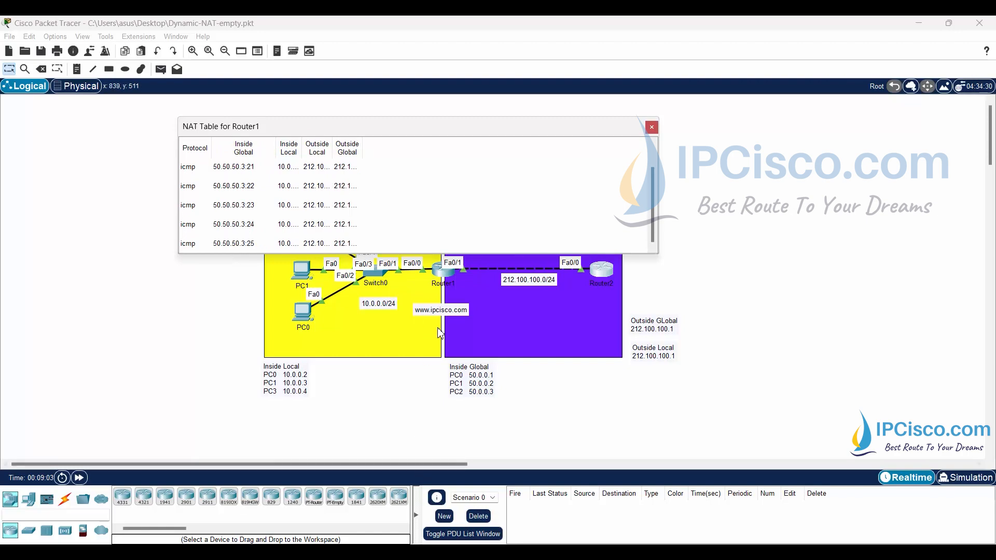
- Ping 10.0.0.3 and 10.0.0.4 from Router2, and review the new entries in Router1's NAT table
left_click(601, 269)
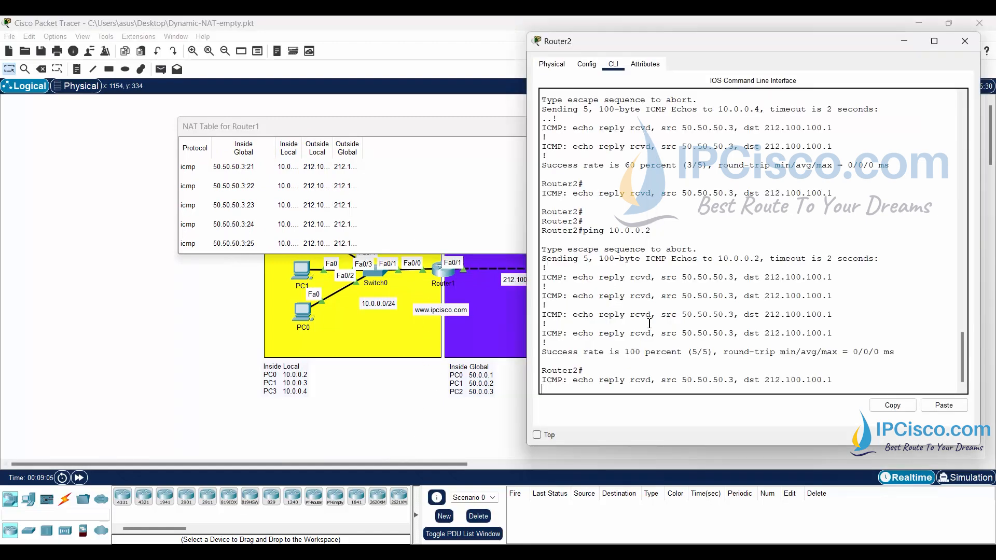
key("Up")
key("Return")
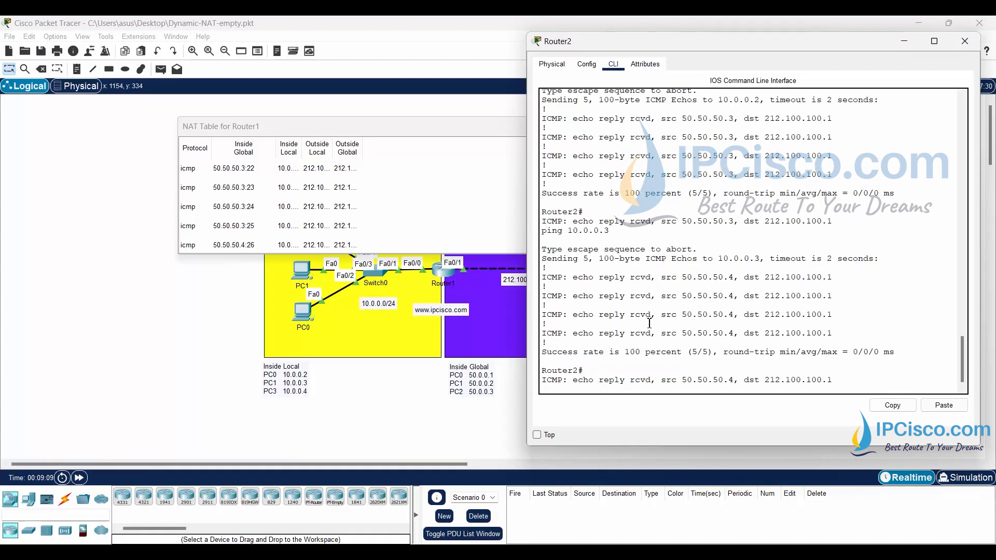
key("Up")
key("Return")
left_click(382, 212)
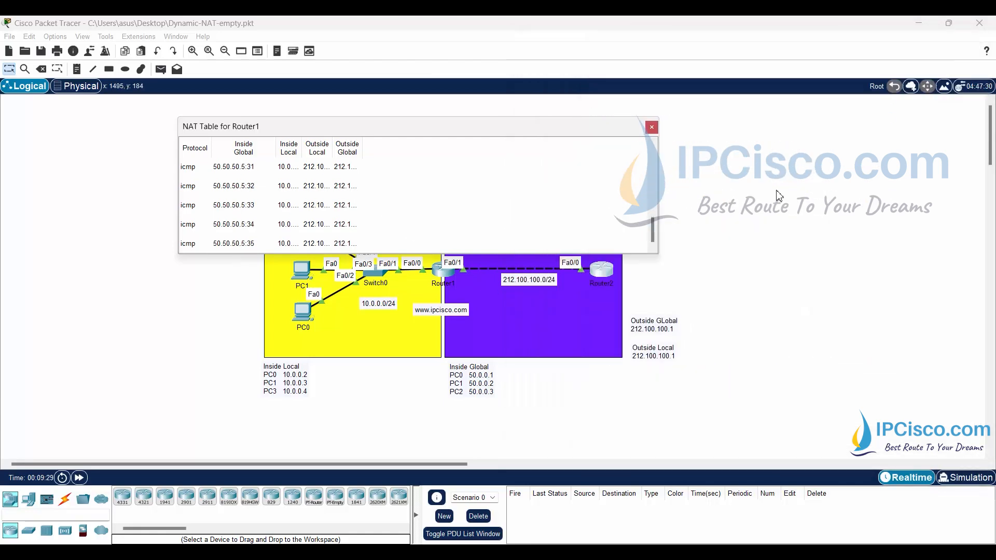
left_click(747, 202)
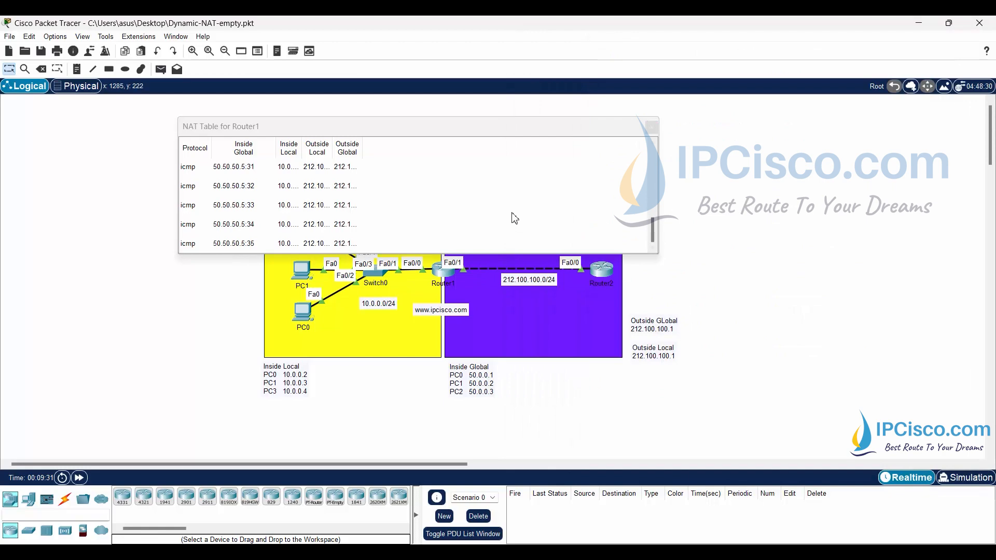
- Run "show ip nat translations" again on Router1, and clear its CLI and NAT table windows from view
left_click(445, 271)
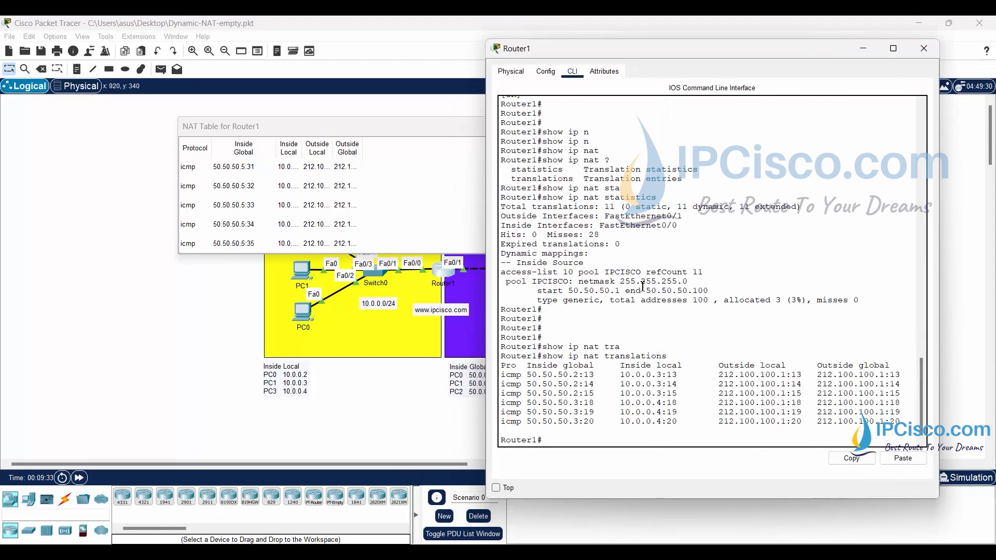
key("Return")
key("Return")
key("Up")
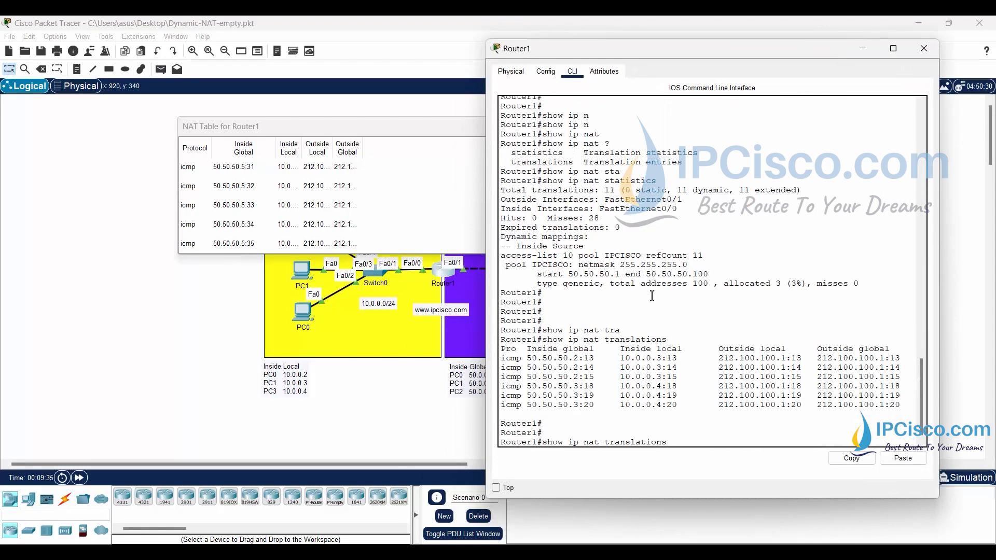
key("Return")
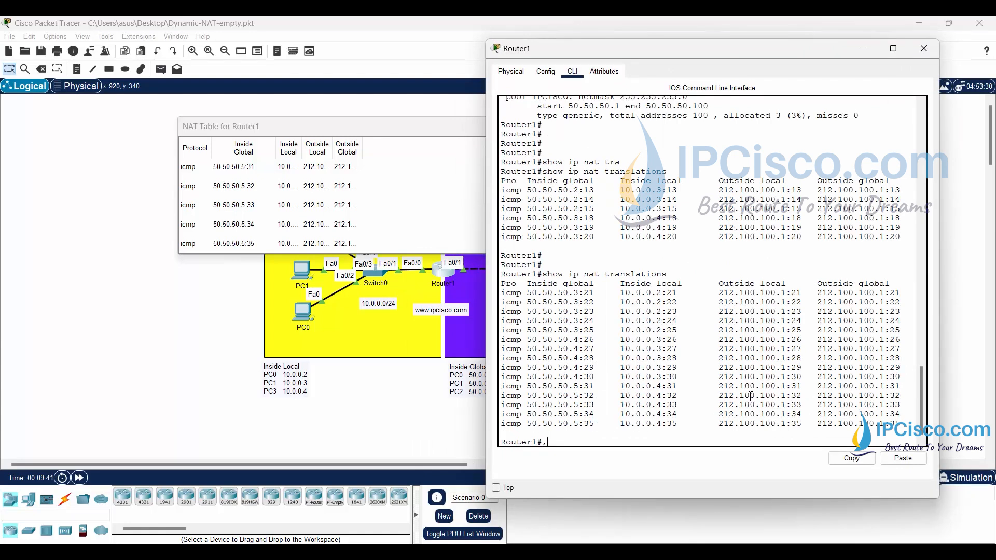
left_click(866, 52)
left_click(651, 128)
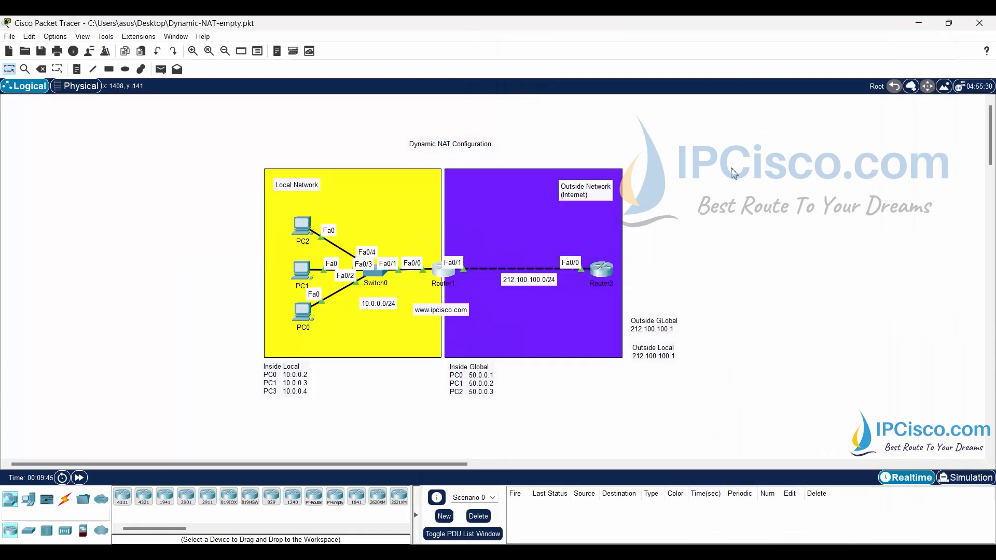